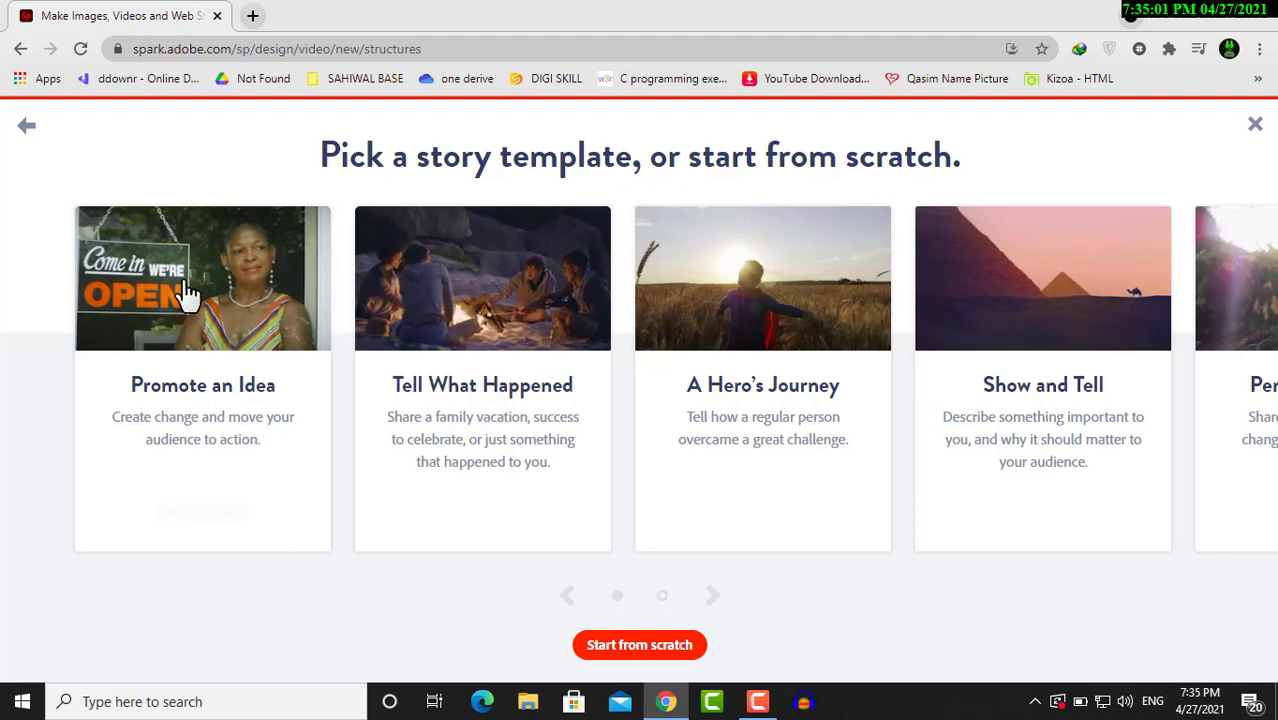
Browse the story templates and pick the Promote an Idea template for the new video.
{"action": "mouse_move", "coordinate": [336, 432]}
{"action": "mouse_move", "coordinate": [305, 470]}
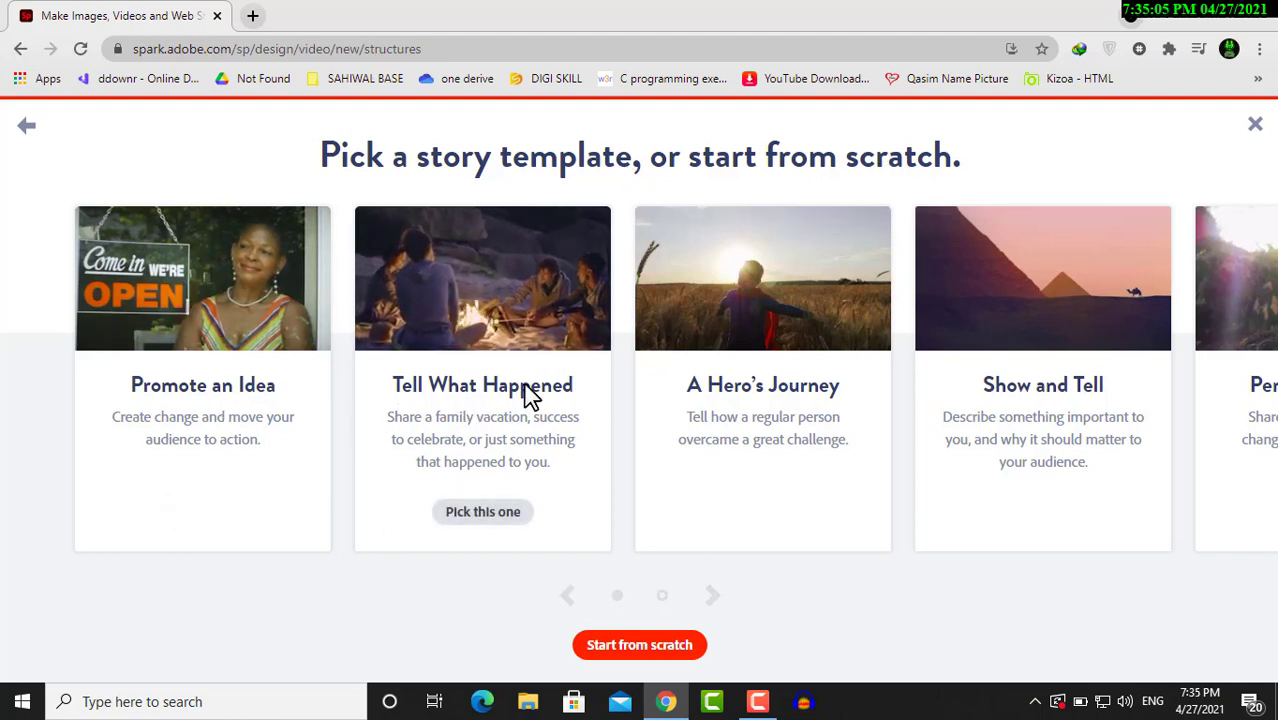
{"action": "mouse_move", "coordinate": [727, 414]}
{"action": "left_click", "coordinate": [712, 596]}
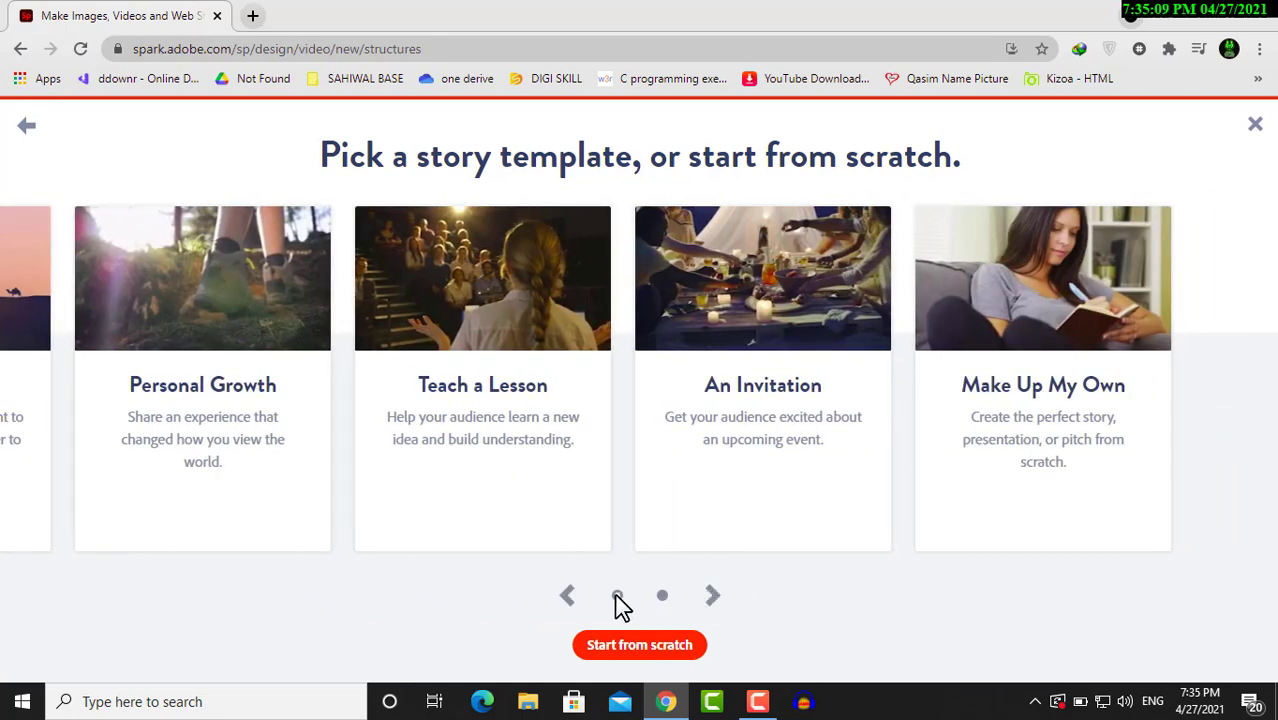
{"action": "left_click", "coordinate": [568, 597]}
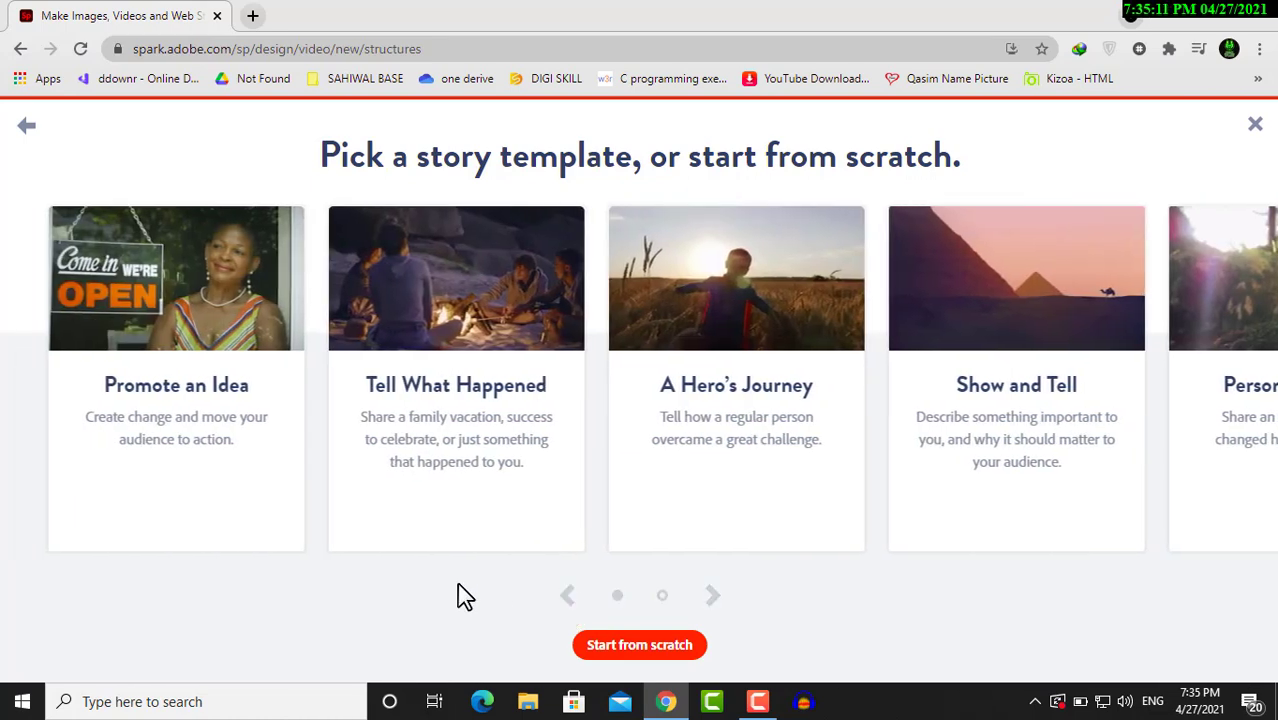
{"action": "mouse_move", "coordinate": [80, 465]}
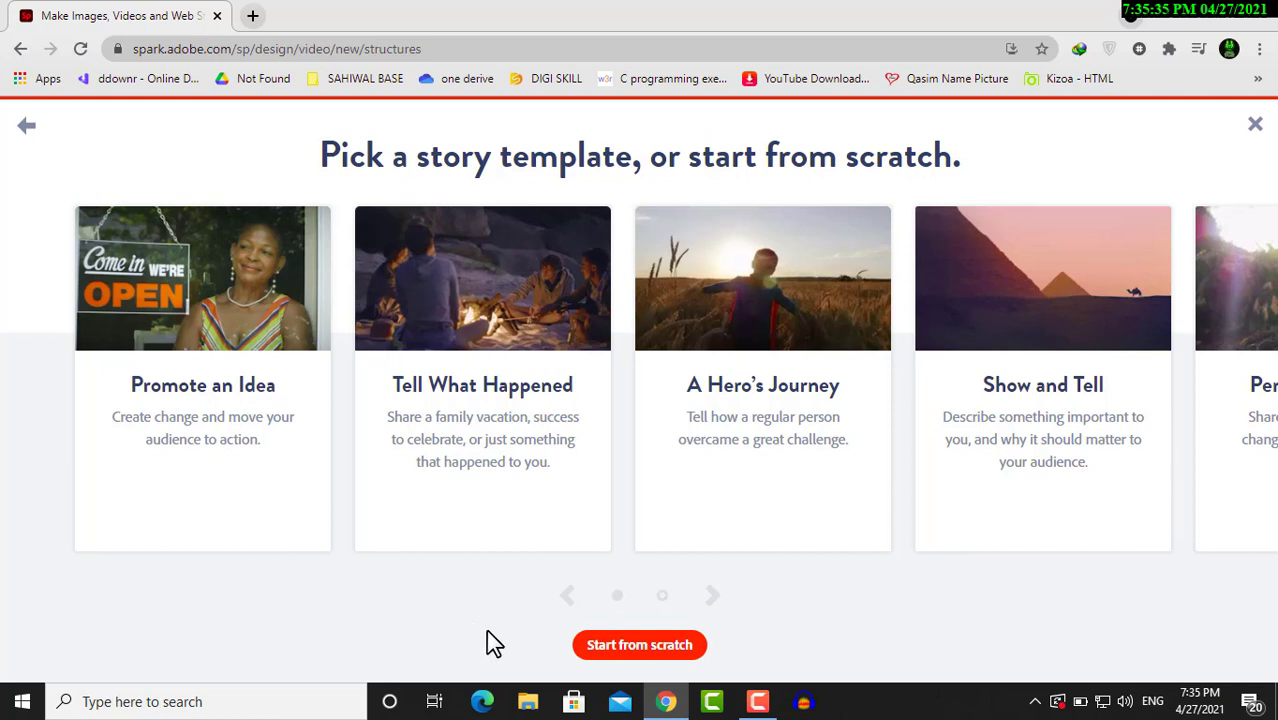
{"action": "mouse_move", "coordinate": [205, 465]}
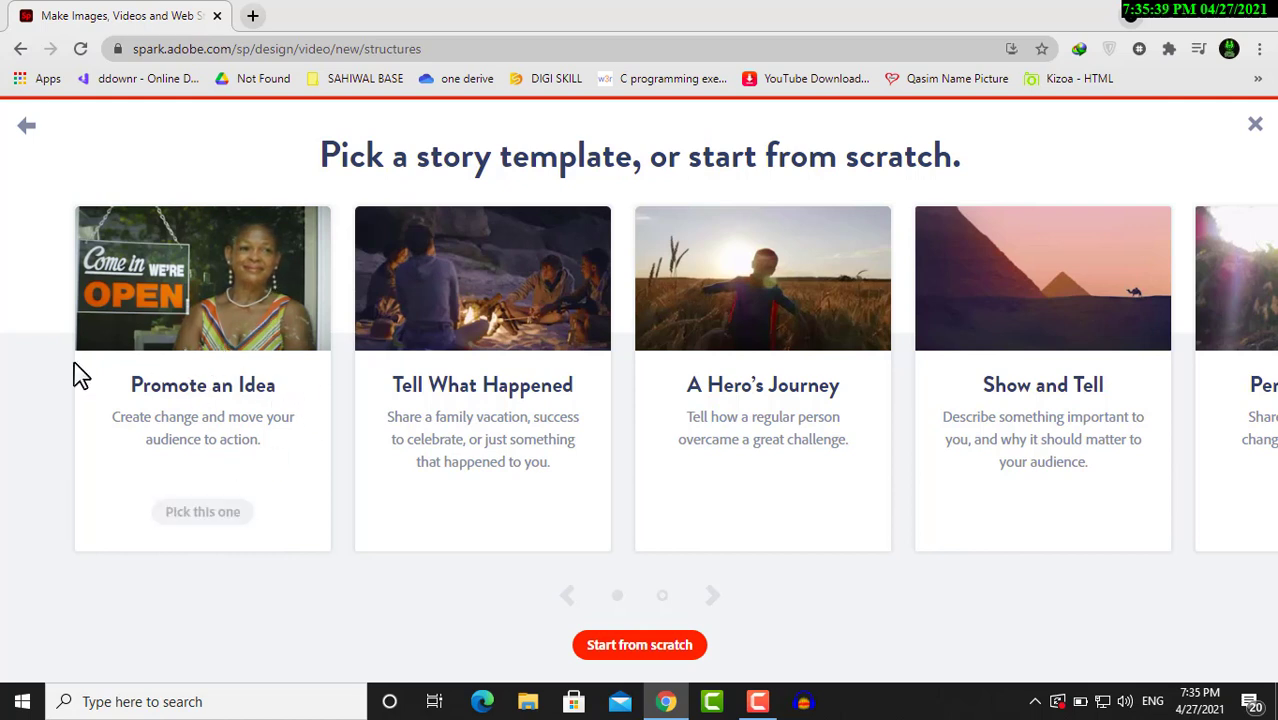
{"action": "mouse_move", "coordinate": [180, 308]}
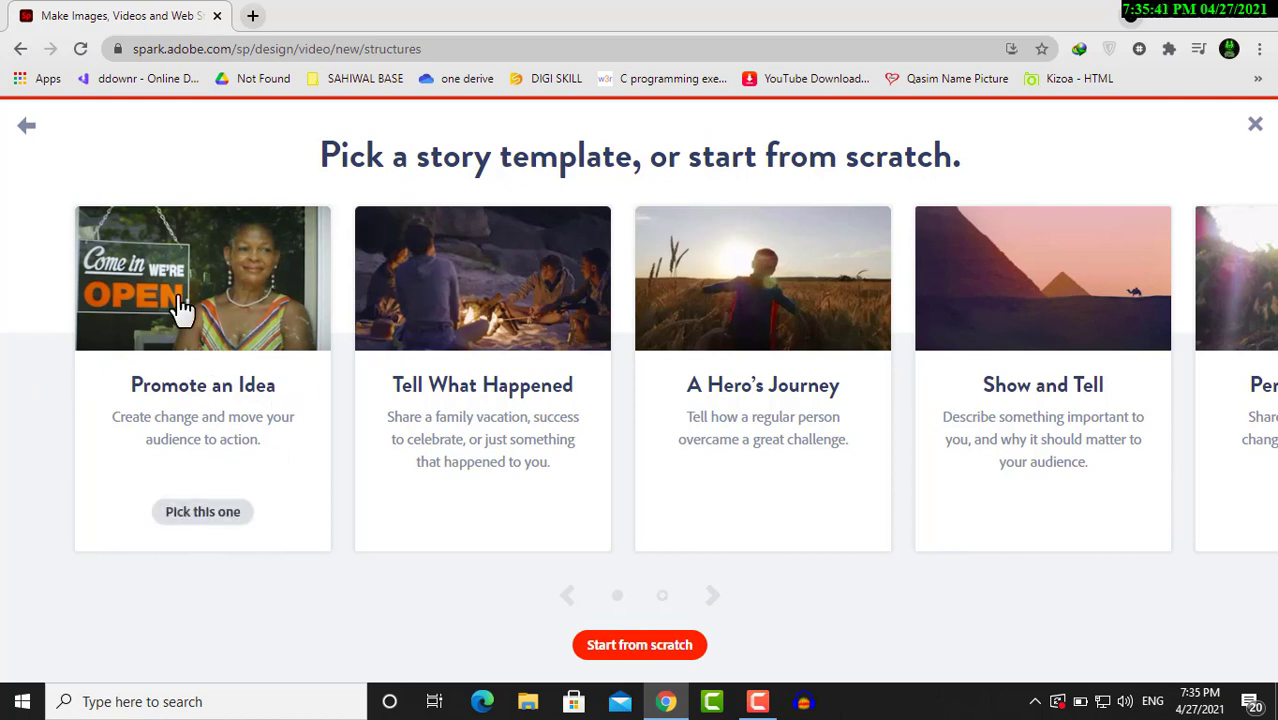
{"action": "left_click", "coordinate": [180, 308]}
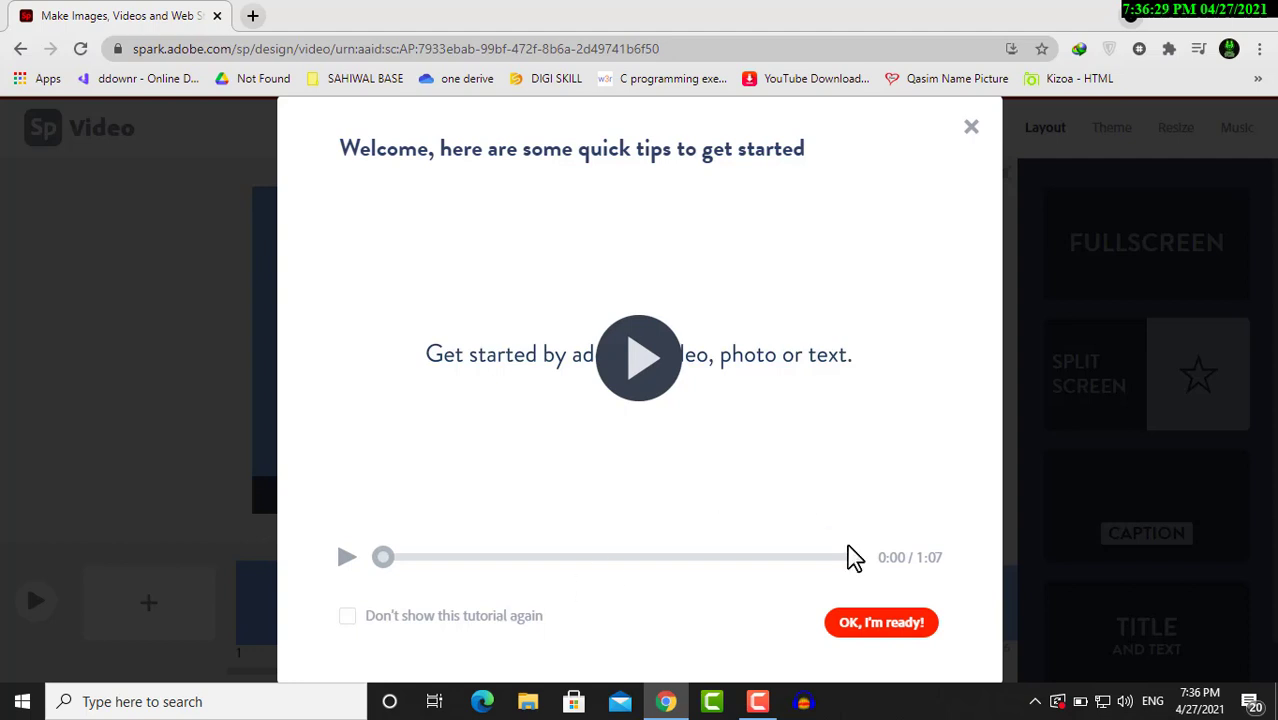
Dismiss the quick-tips tutorial and close the story prompt on the first slide.
{"action": "left_click", "coordinate": [858, 624]}
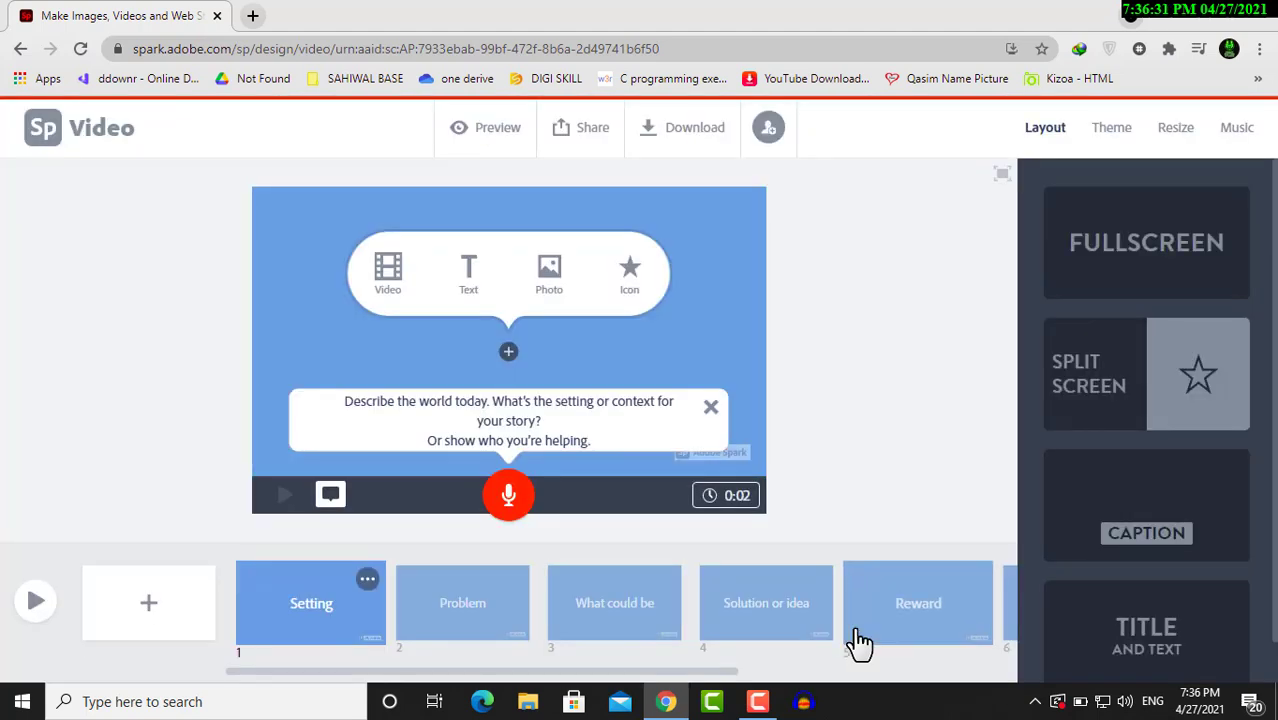
{"action": "left_click", "coordinate": [711, 409]}
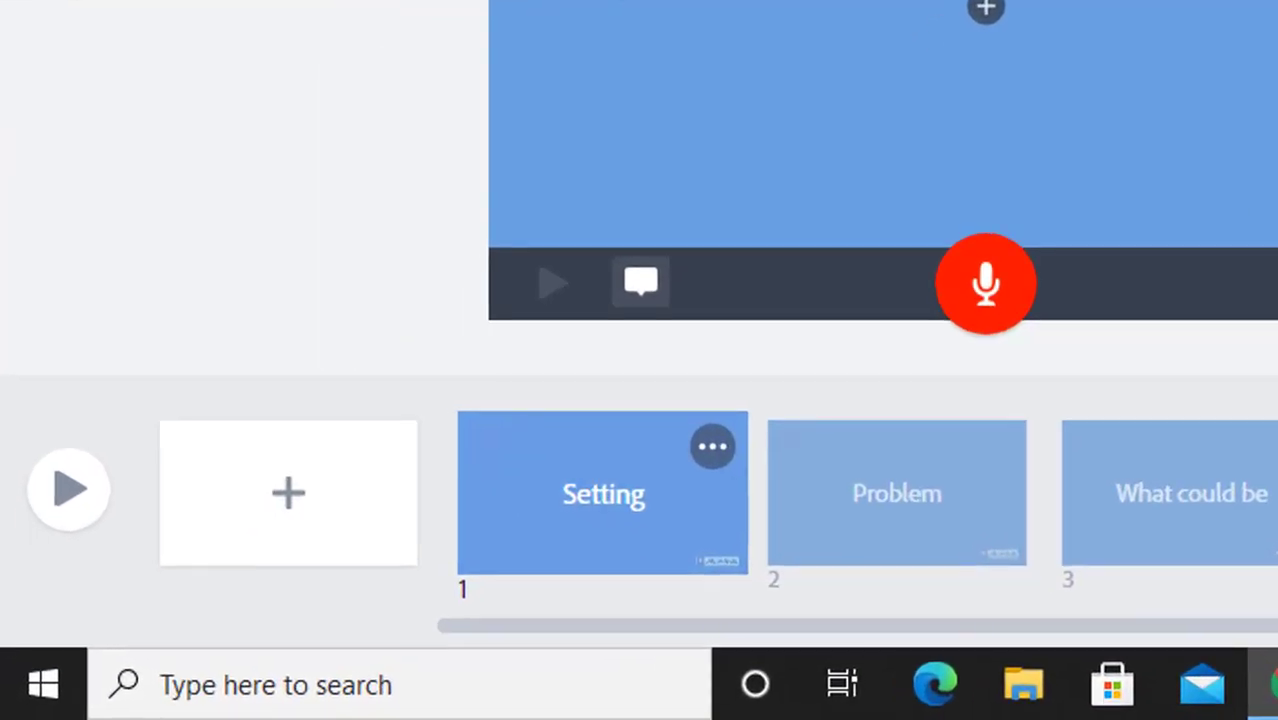
{"action": "left_click_drag", "start_coordinate": [112, 376], "coordinate": [516, 635]}
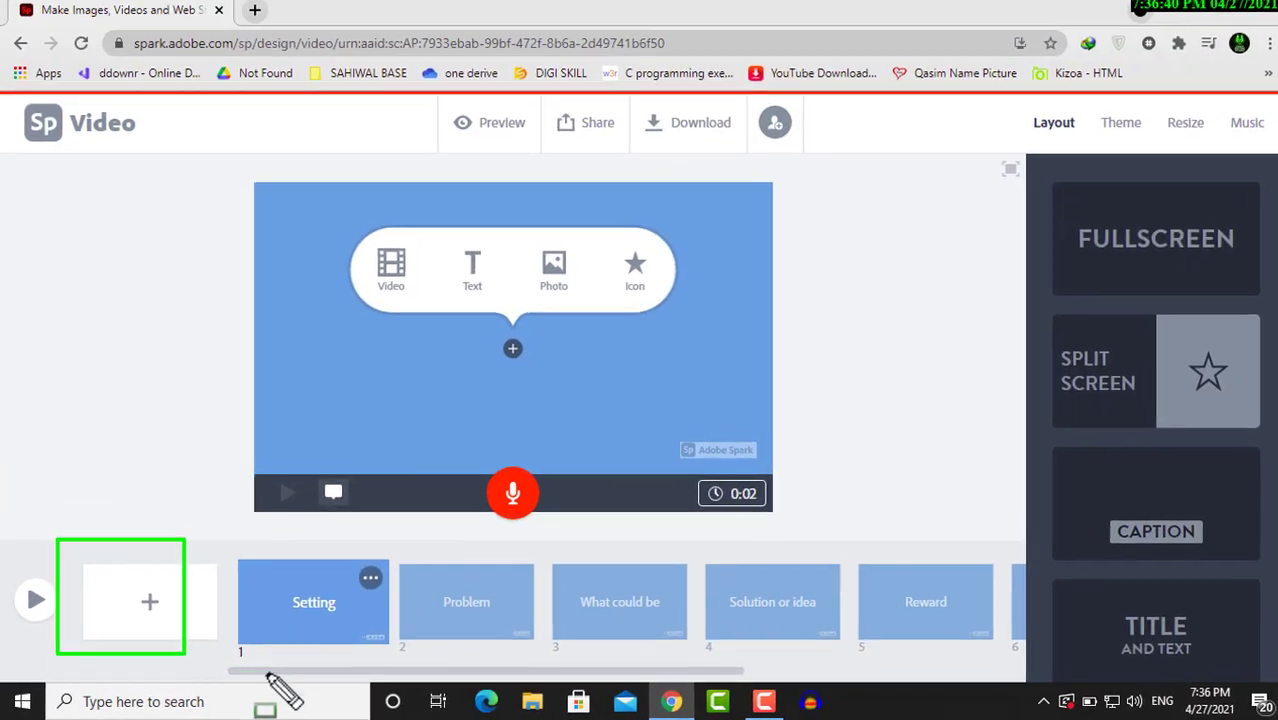
{"action": "mouse_move", "coordinate": [268, 677]}
{"action": "left_mouse_down"}
{"action": "mouse_move", "coordinate": [795, 660]}
{"action": "mouse_move", "coordinate": [1038, 670]}
{"action": "left_mouse_up"}
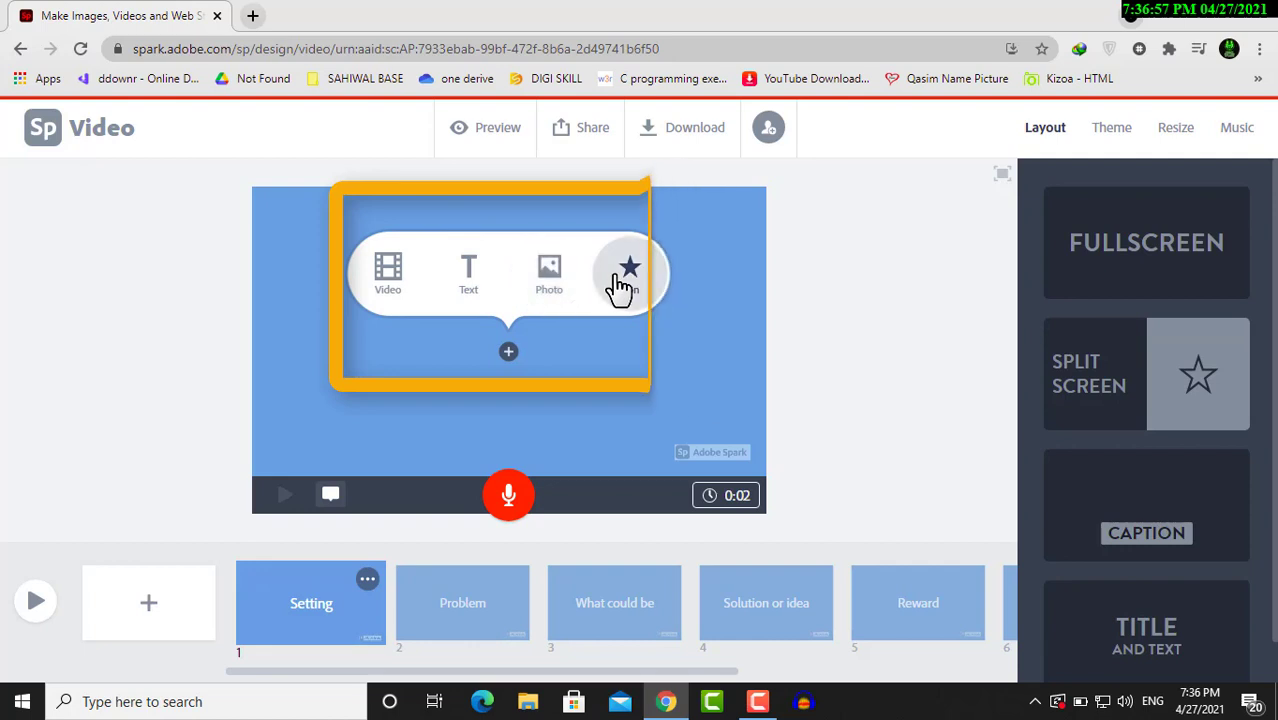
{"action": "left_click", "coordinate": [396, 281]}
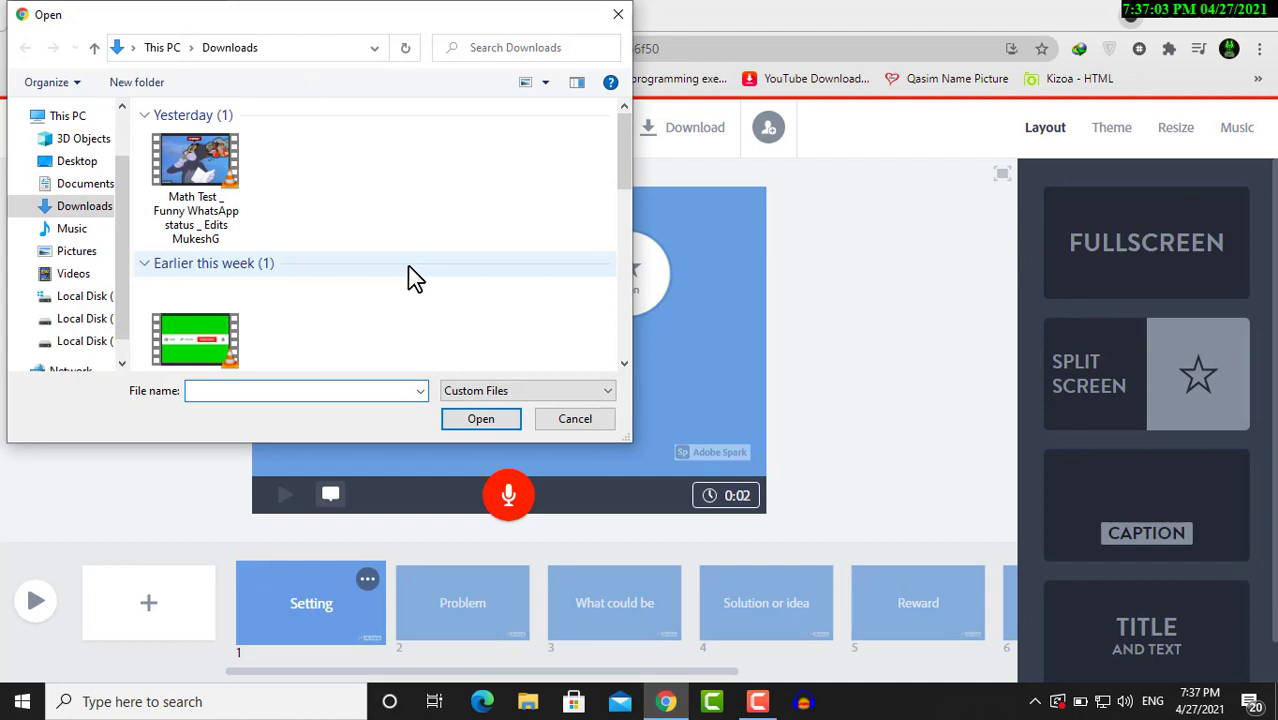
{"action": "left_click", "coordinate": [573, 419]}
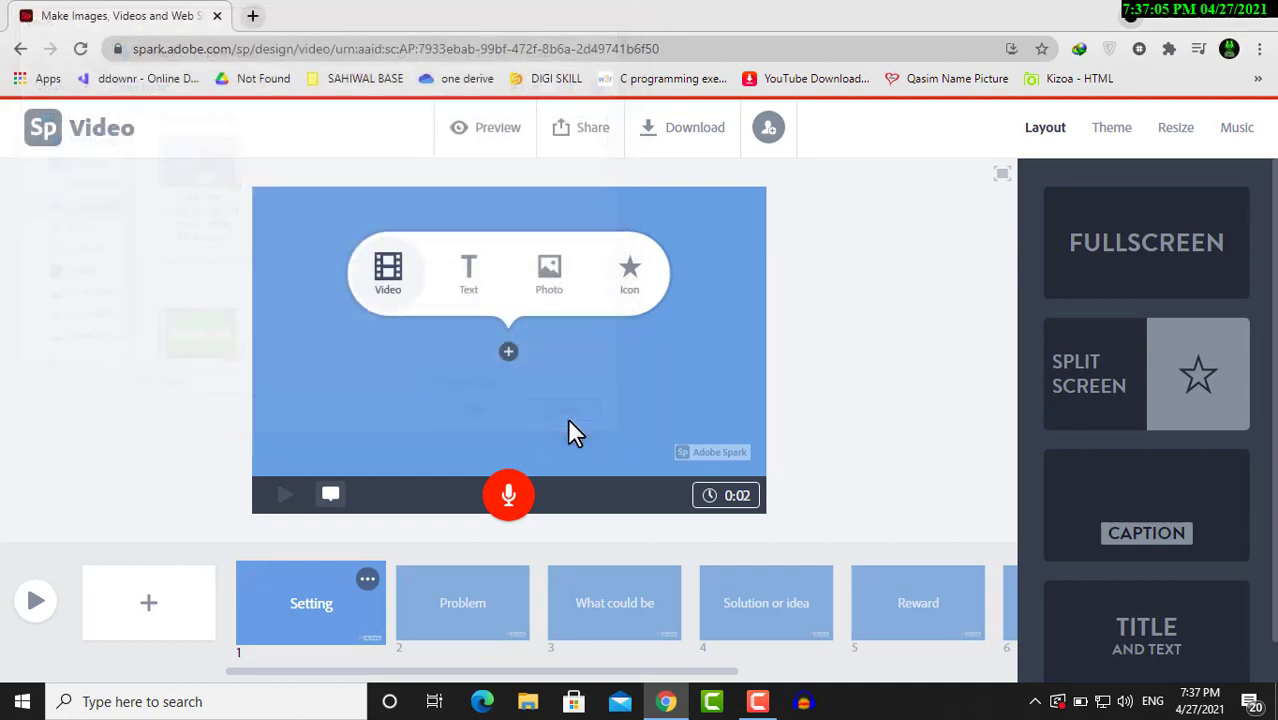
Add the text "Crazy Editing Studio" to the Setting slide.
{"action": "left_click", "coordinate": [474, 290]}
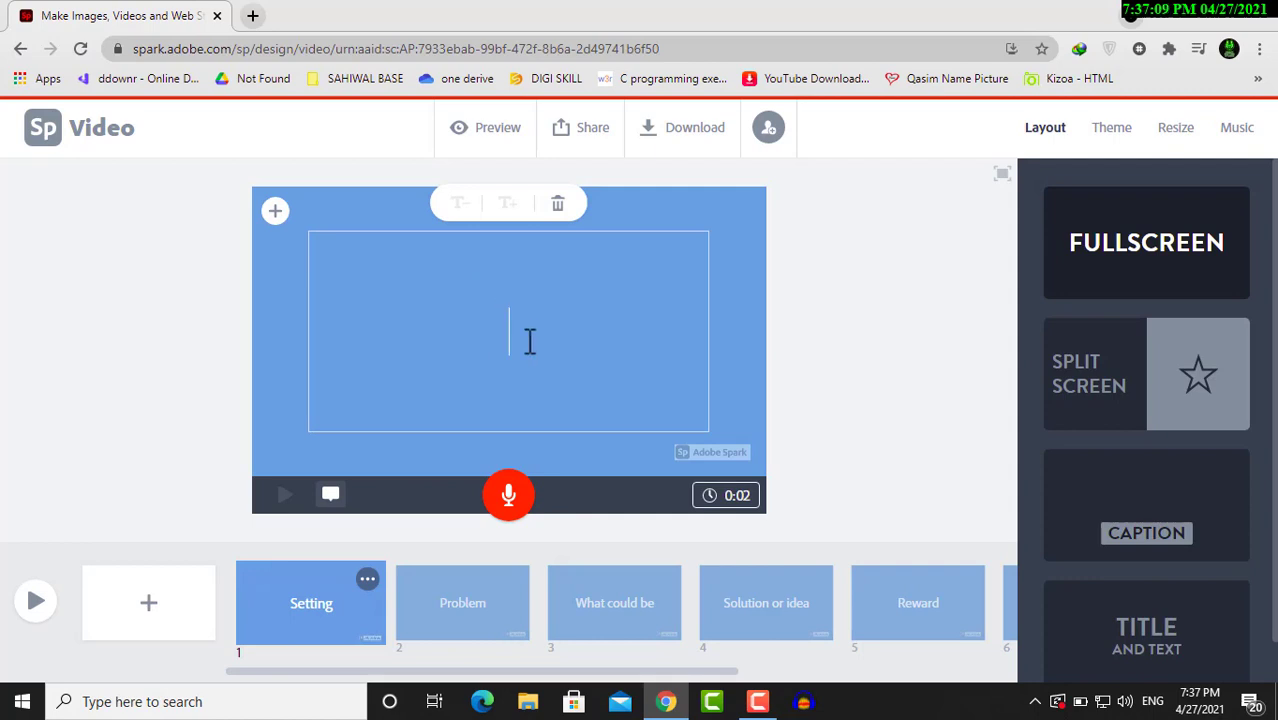
{"action": "type", "text": "Cra"}
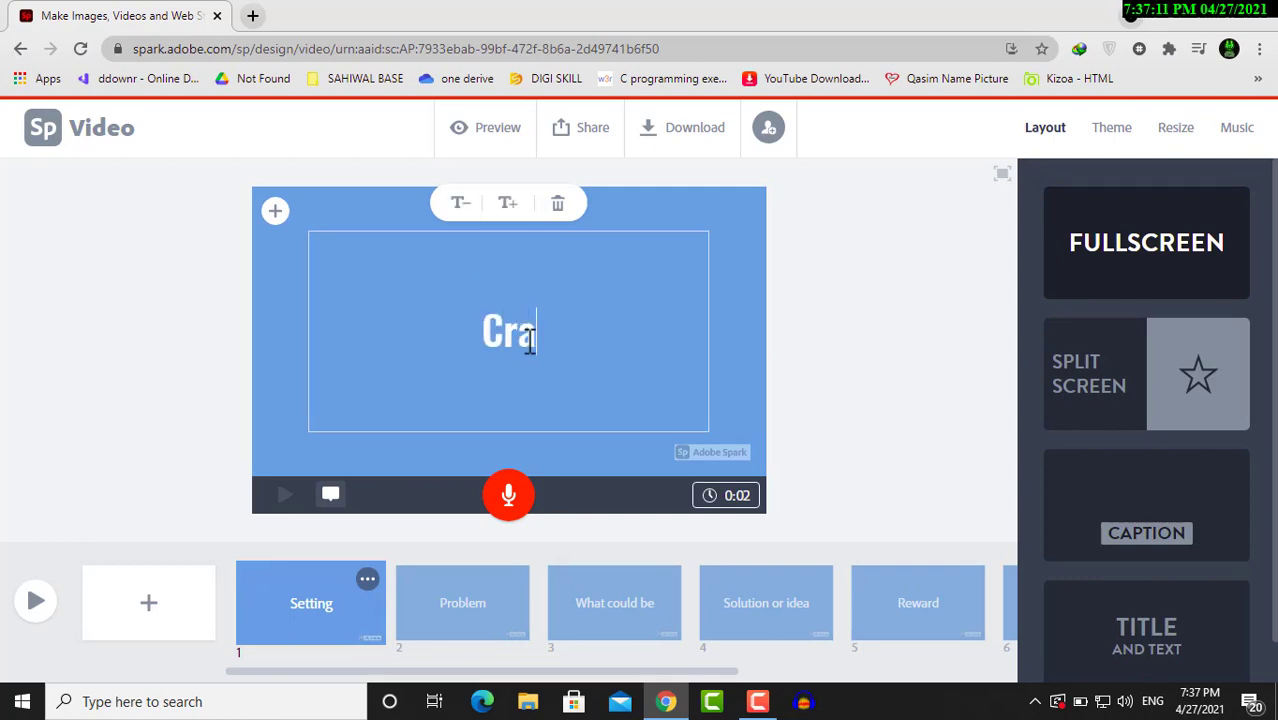
{"action": "type", "text": "zy Ediytin"}
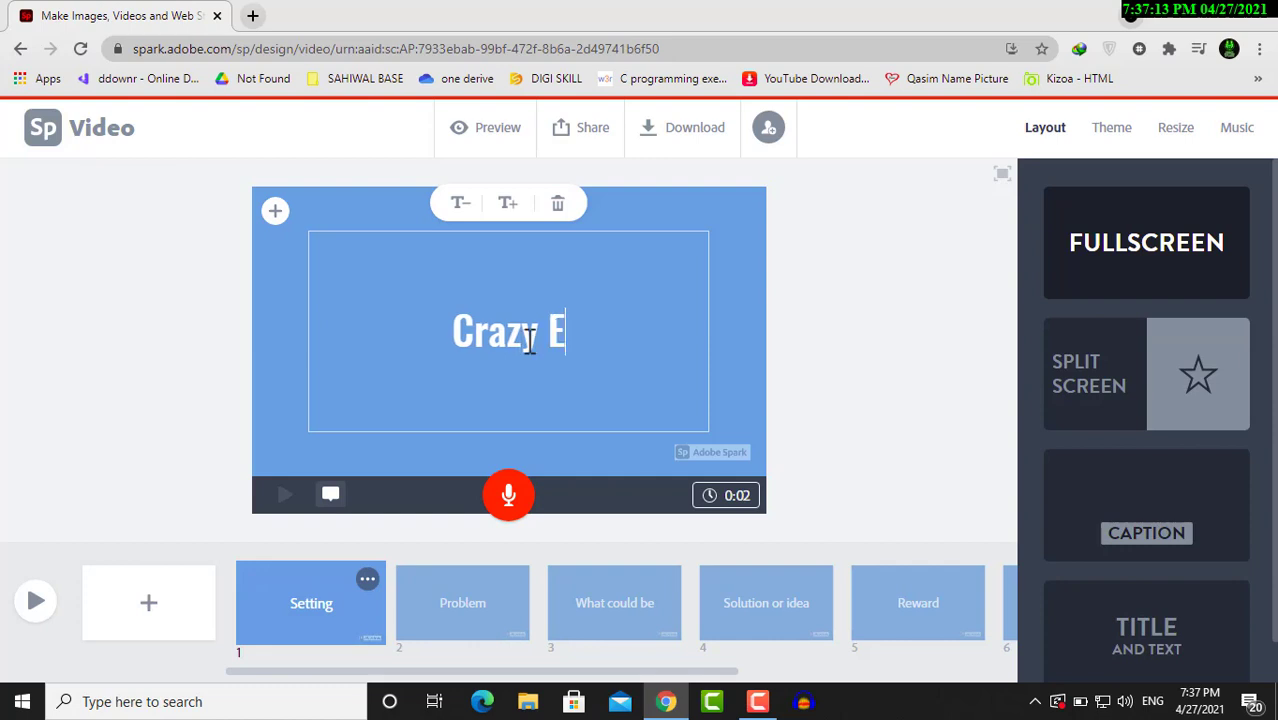
{"action": "key", "text": "BackSpace"}
{"action": "key", "text": "BackSpace"}
{"action": "key", "text": "BackSpace"}
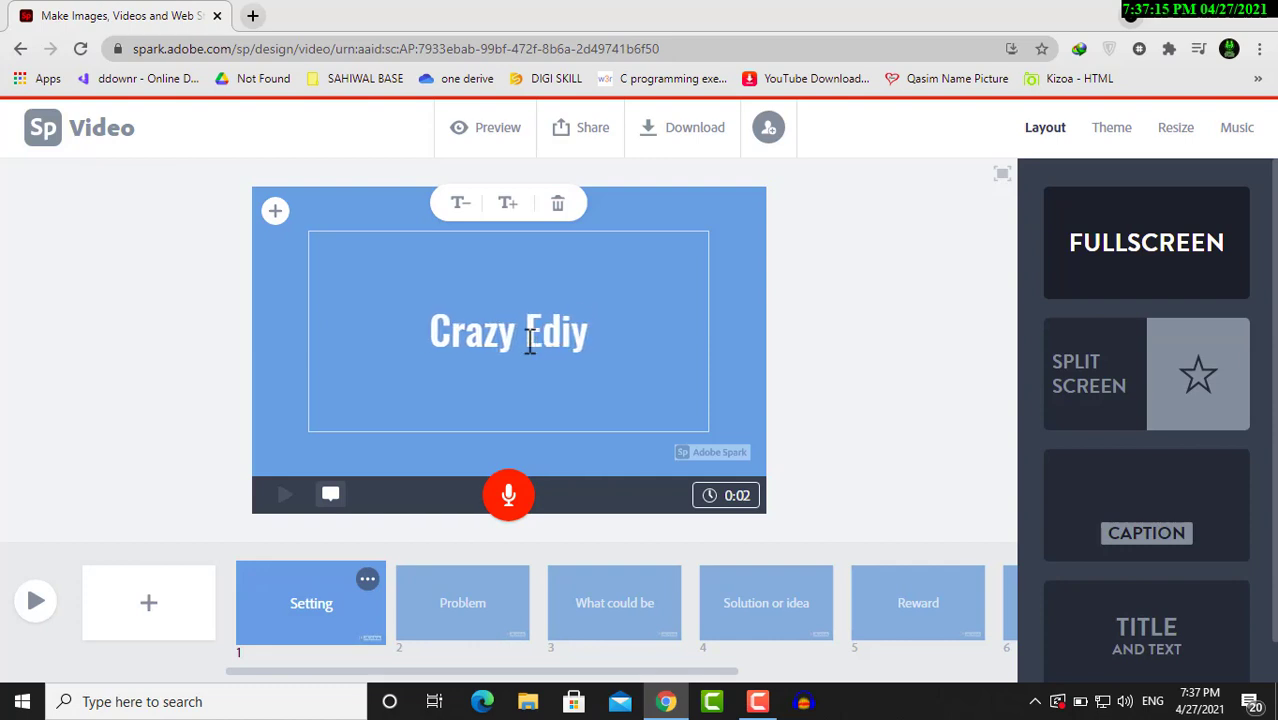
{"action": "key", "text": "BackSpace"}
{"action": "type", "text": "tinf"}
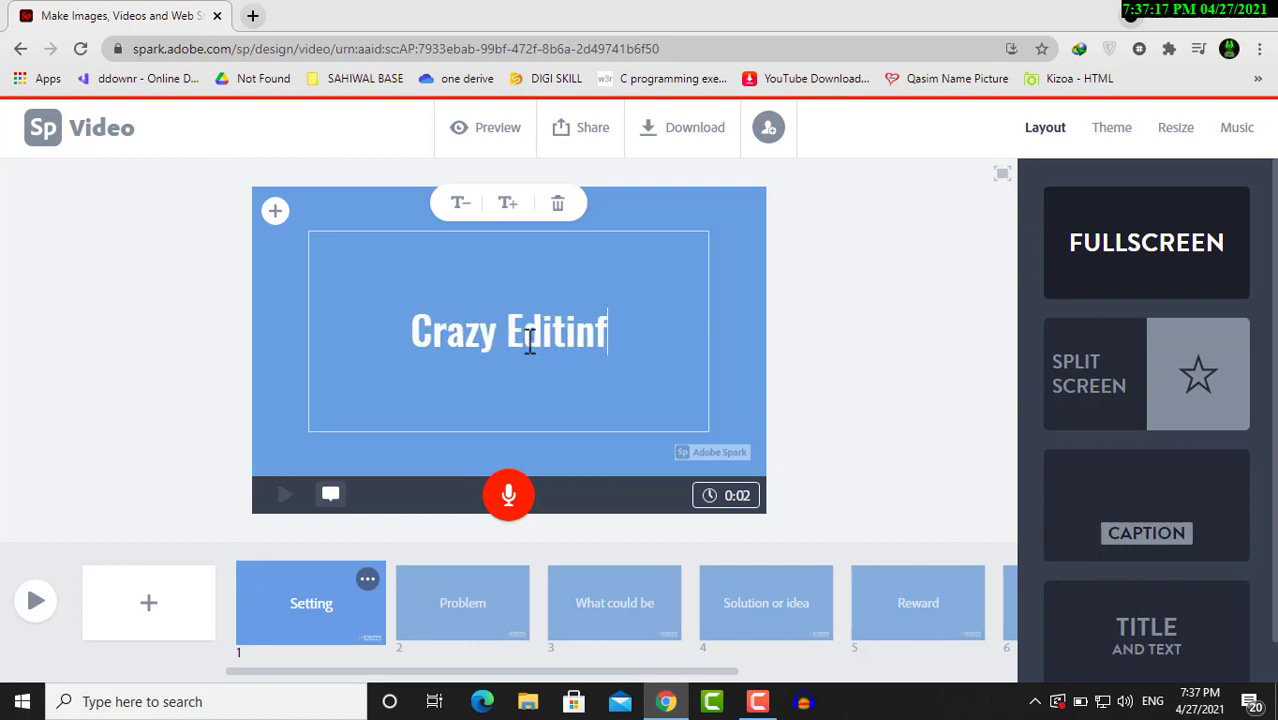
{"action": "key", "text": "BackSpace"}
{"action": "type", "text": "g Stu"}
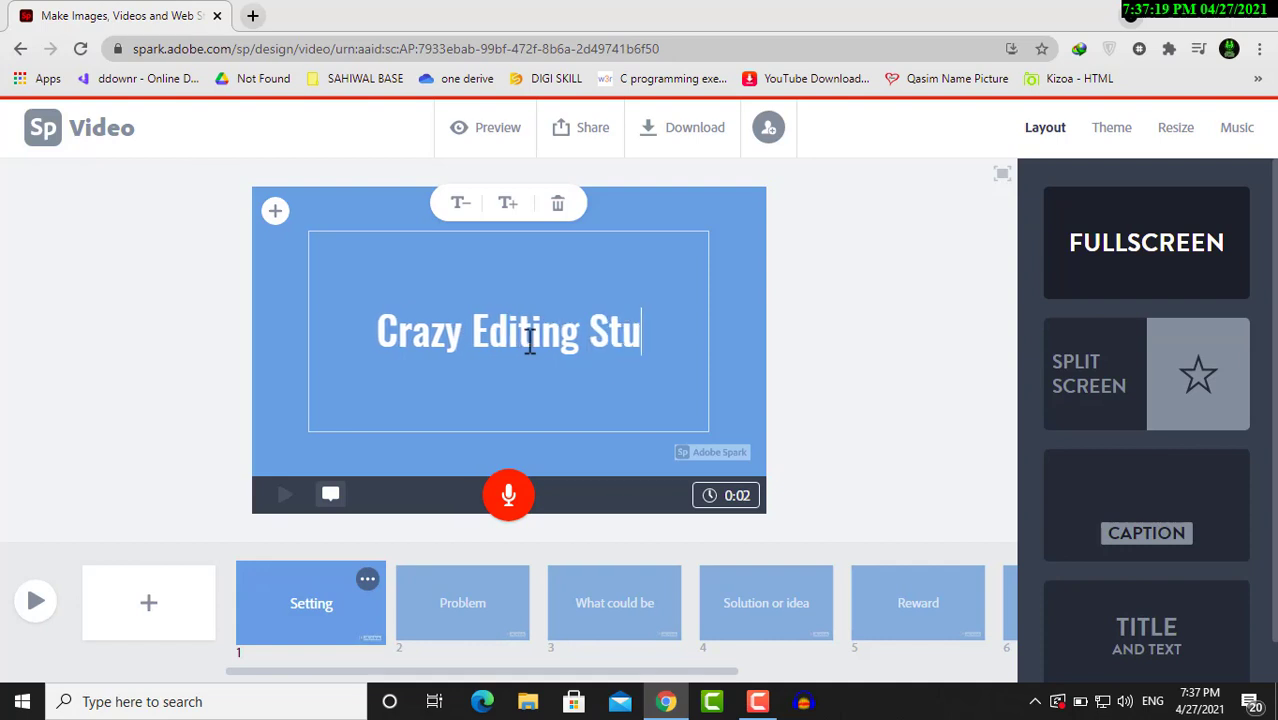
{"action": "type", "text": "dio"}
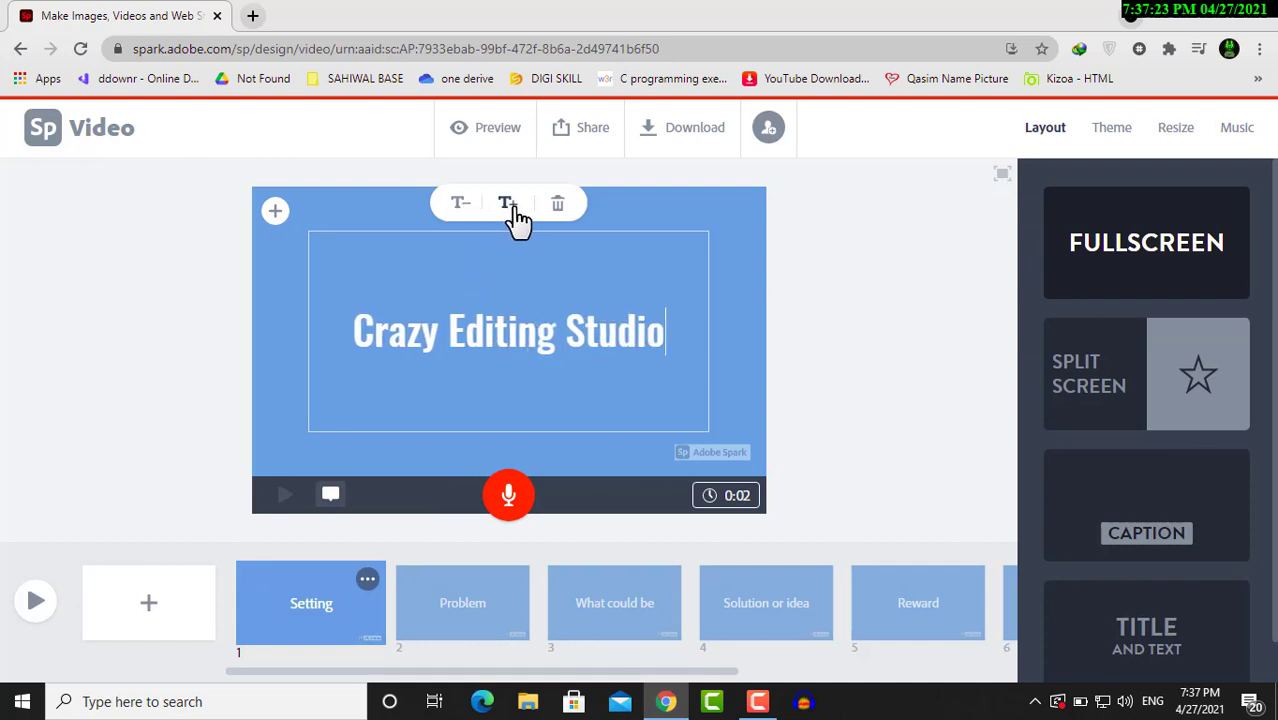
Try enlarging the slide's title text by two sizes and reduce it again by two.
{"action": "left_click", "coordinate": [510, 206]}
{"action": "left_click", "coordinate": [510, 206]}
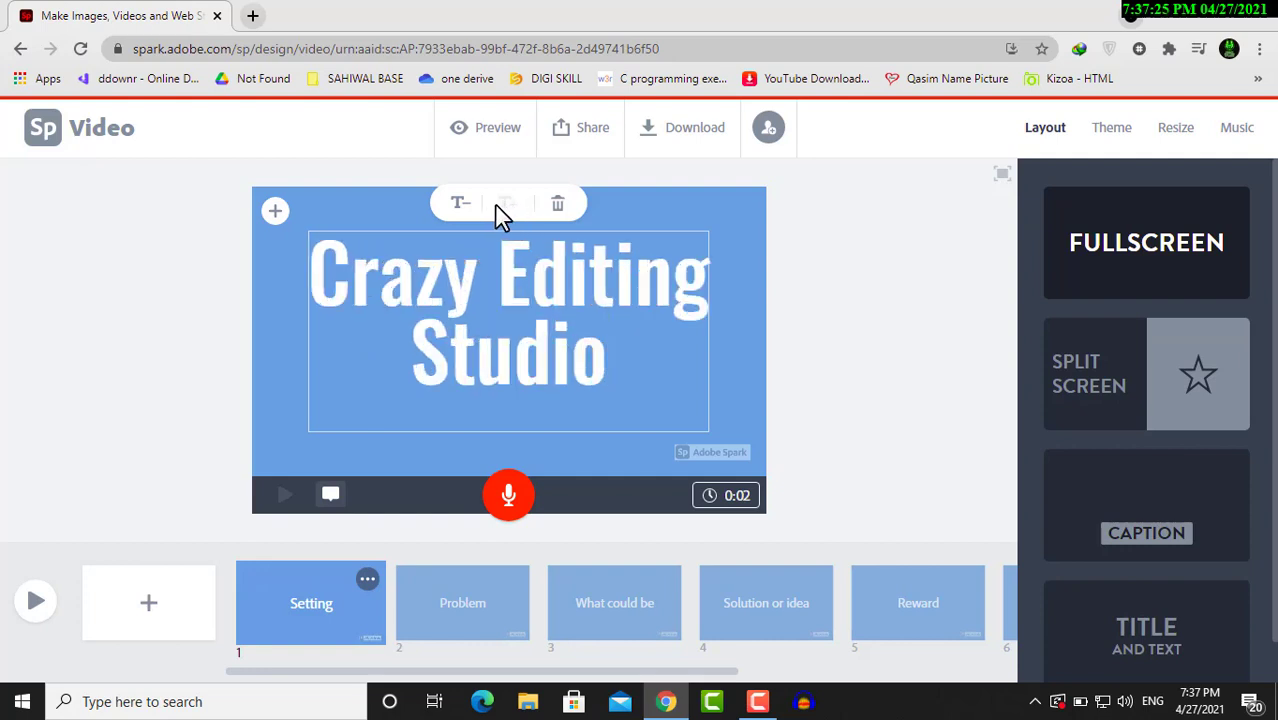
{"action": "left_click", "coordinate": [459, 207]}
{"action": "left_click", "coordinate": [459, 207]}
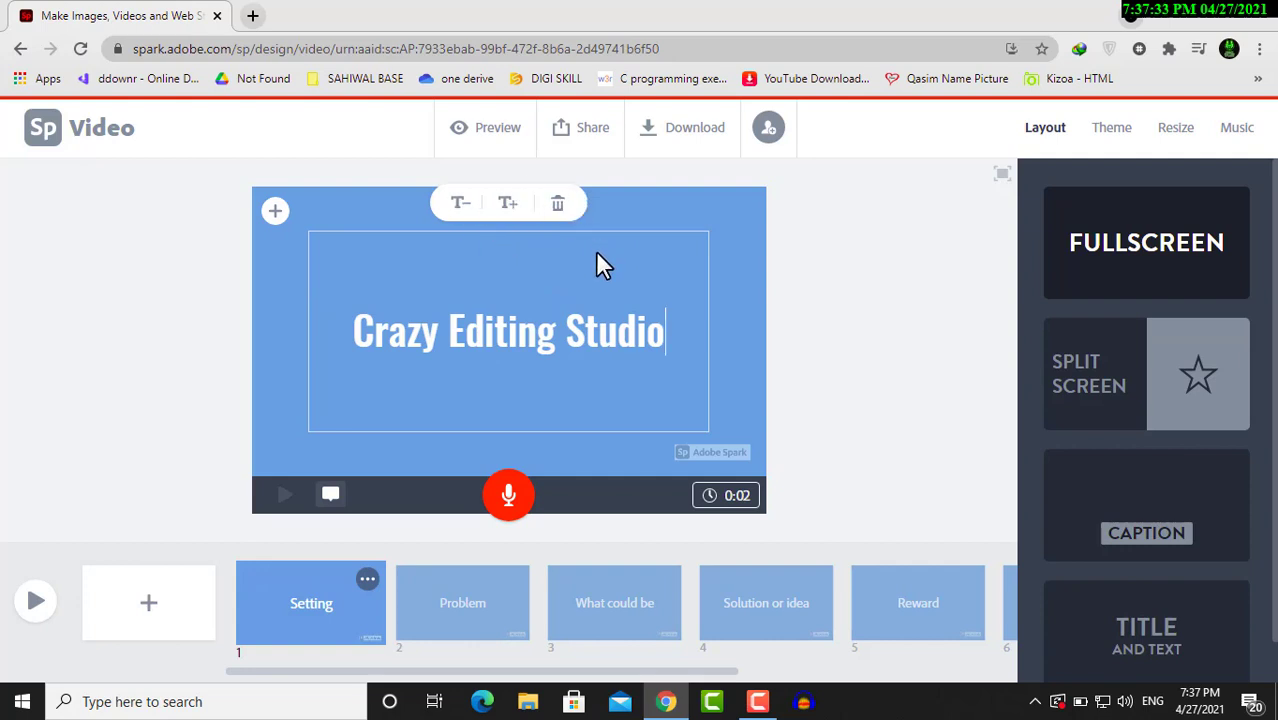
Finish editing the title text and dismiss the drag-and-drop text tip.
{"action": "left_click", "coordinate": [291, 315]}
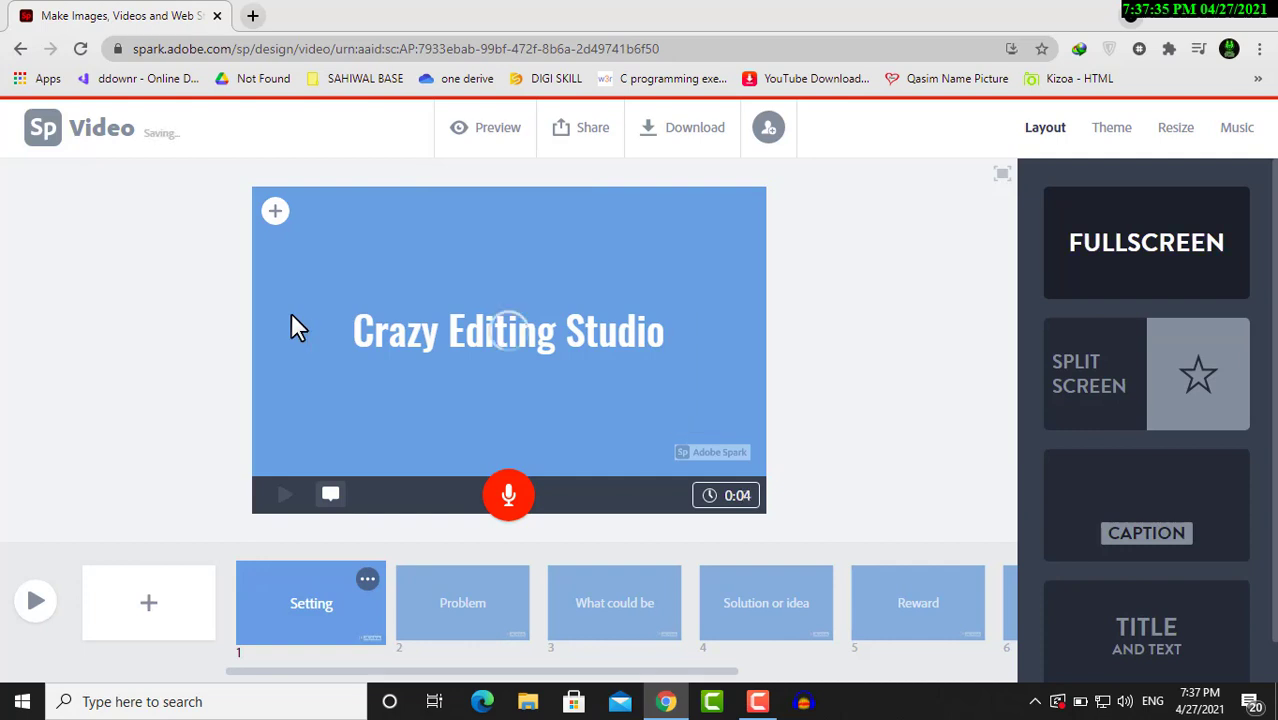
{"action": "left_click", "coordinate": [275, 213]}
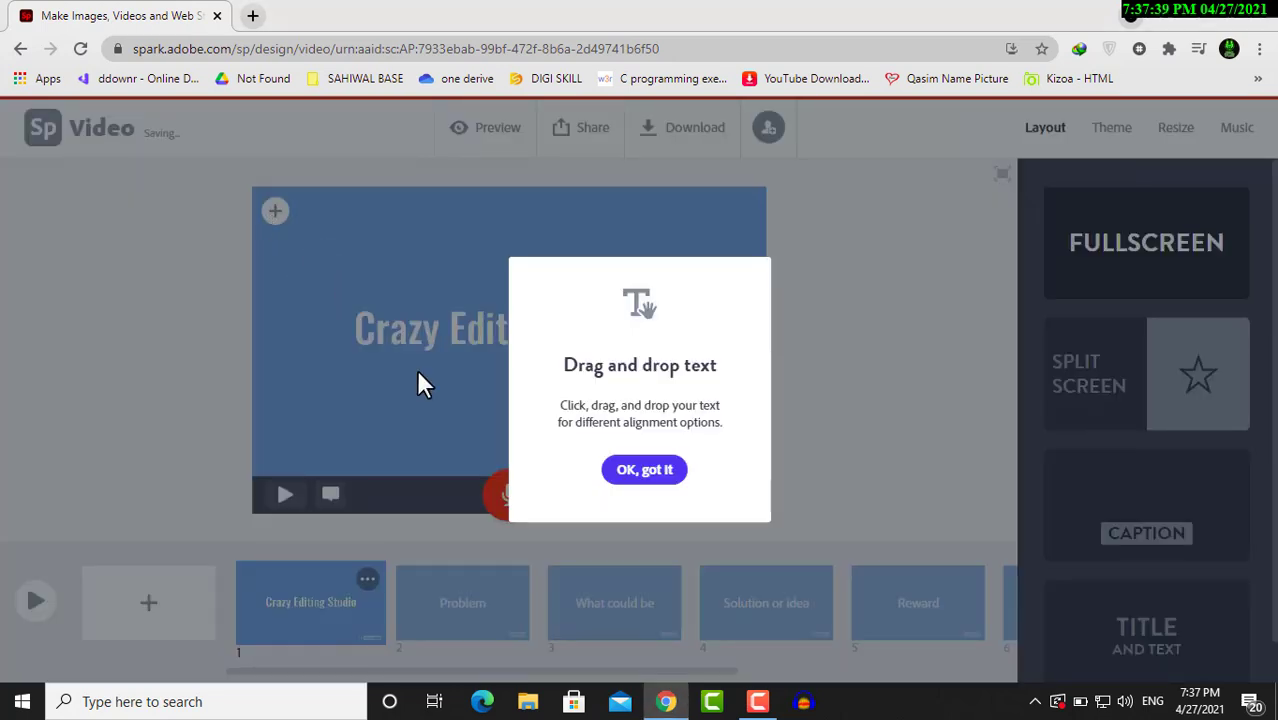
{"action": "left_click", "coordinate": [641, 470]}
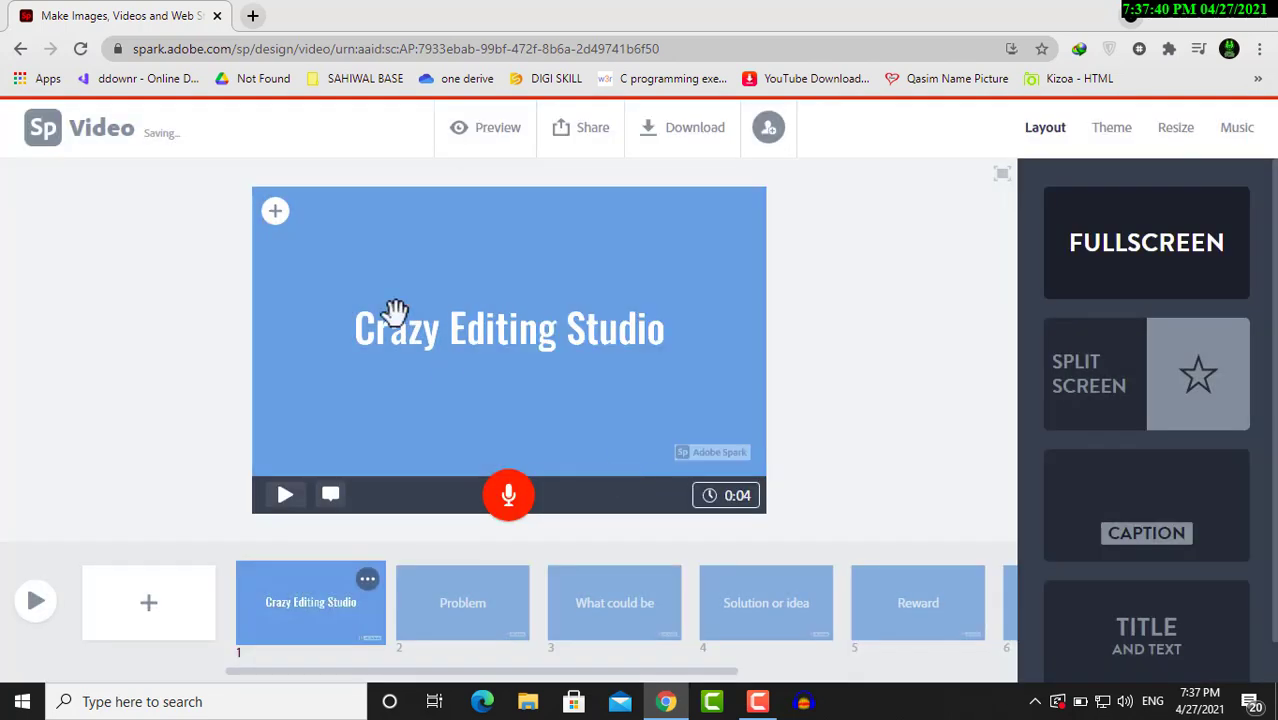
Search the free photos for "Video Editing" and add the clapperboard photo as the first slide's background.
{"action": "left_click", "coordinate": [275, 213]}
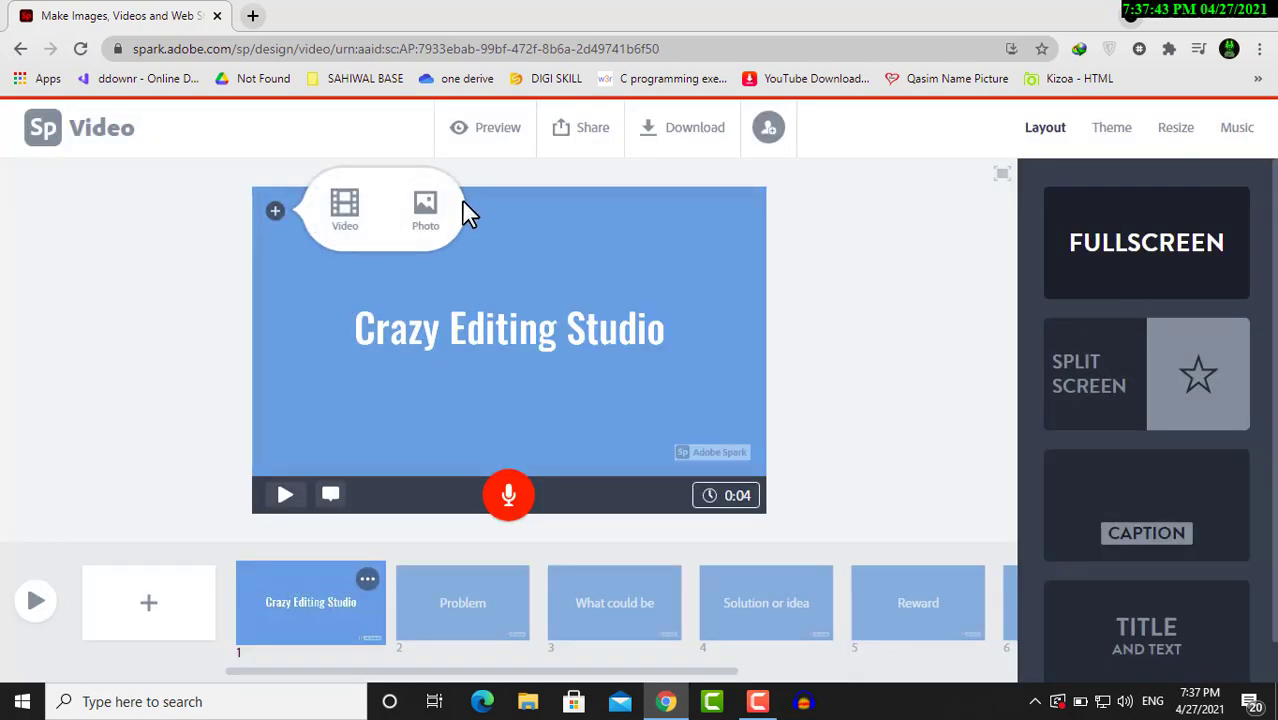
{"action": "left_click", "coordinate": [427, 199]}
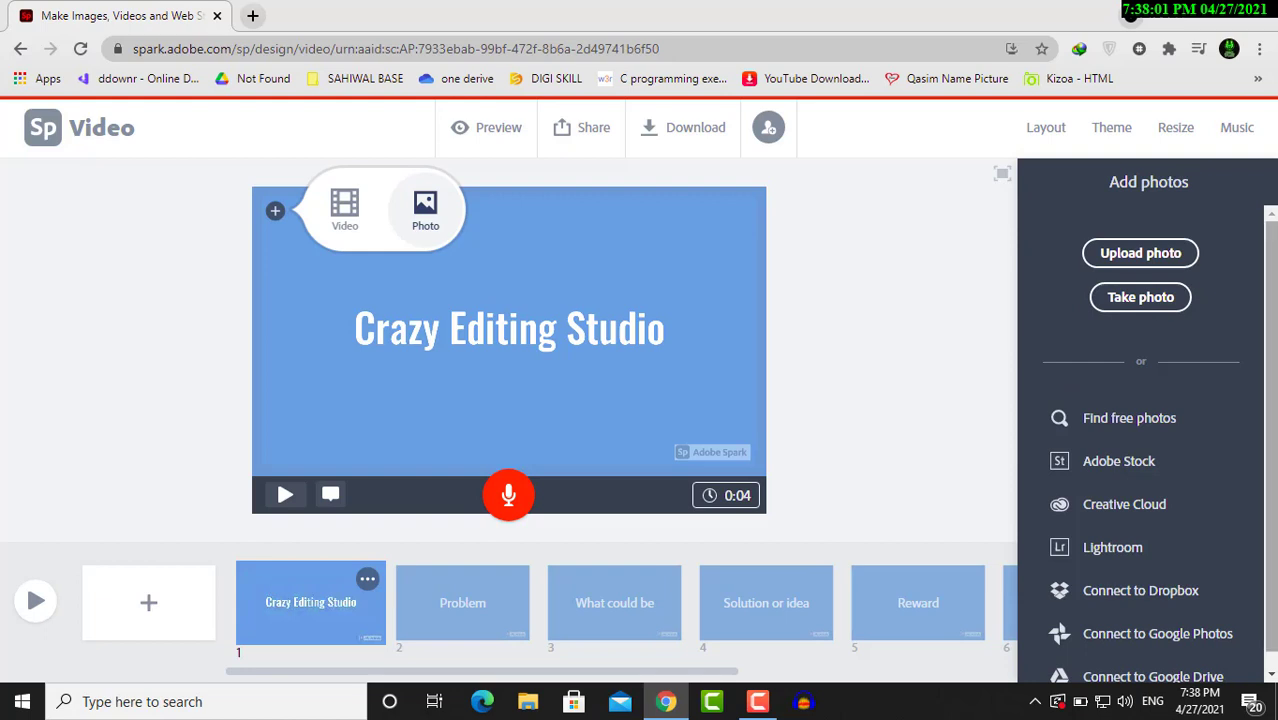
{"action": "scroll", "coordinate": [1272, 374], "scroll_direction": "down", "scroll_amount": 1}
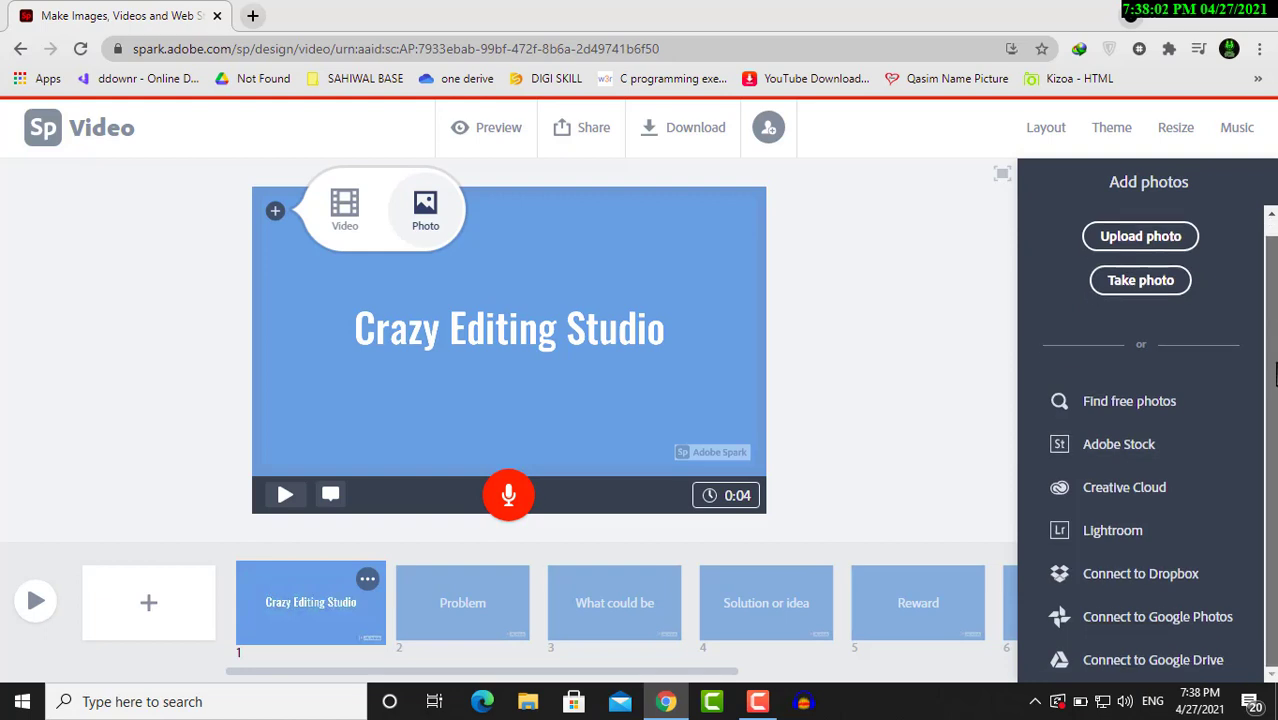
{"action": "left_click", "coordinate": [1093, 412]}
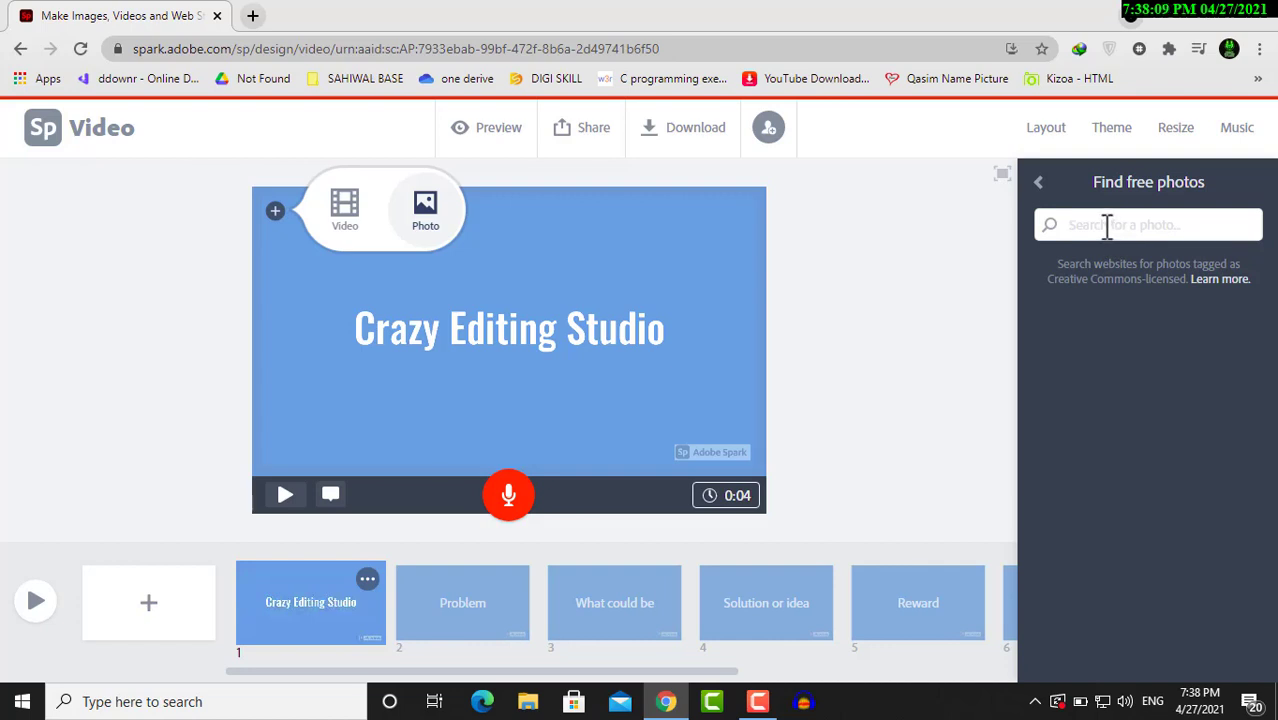
{"action": "type", "text": "vide"}
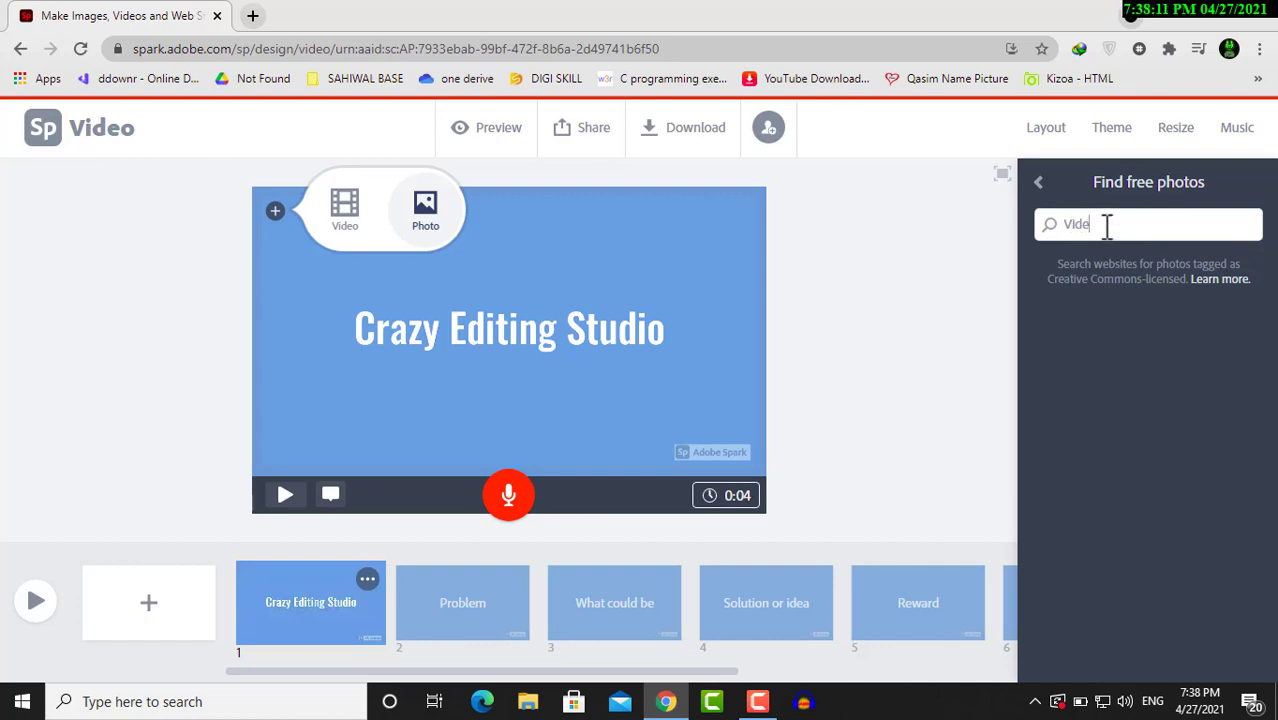
{"action": "type", "text": "o Edit"}
{"action": "type", "text": "ing"}
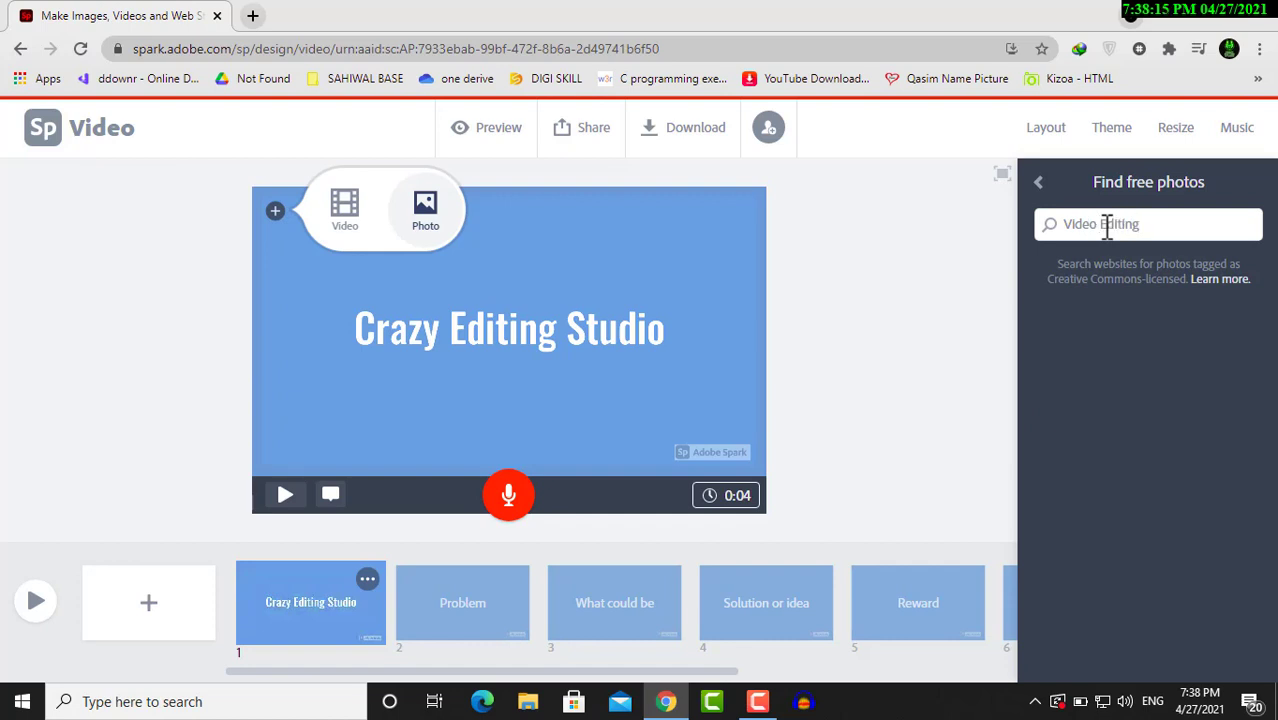
{"action": "key", "text": "Return"}
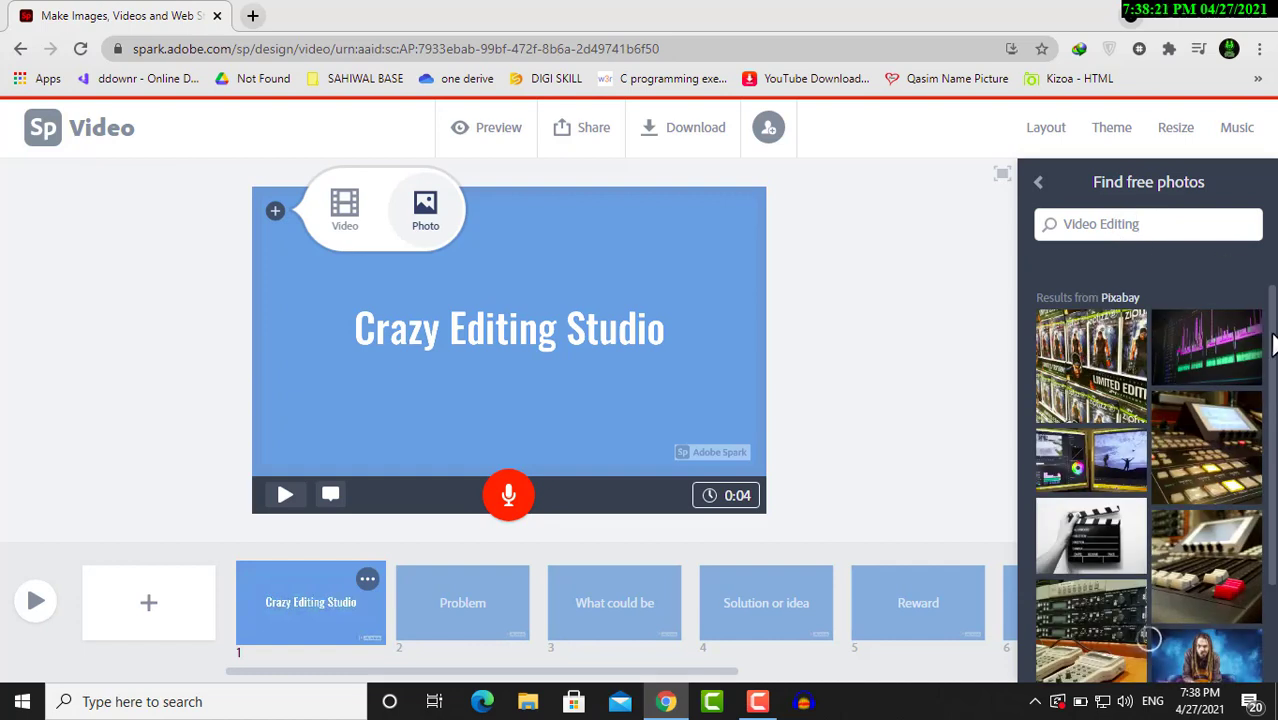
{"action": "left_click", "coordinate": [1085, 553]}
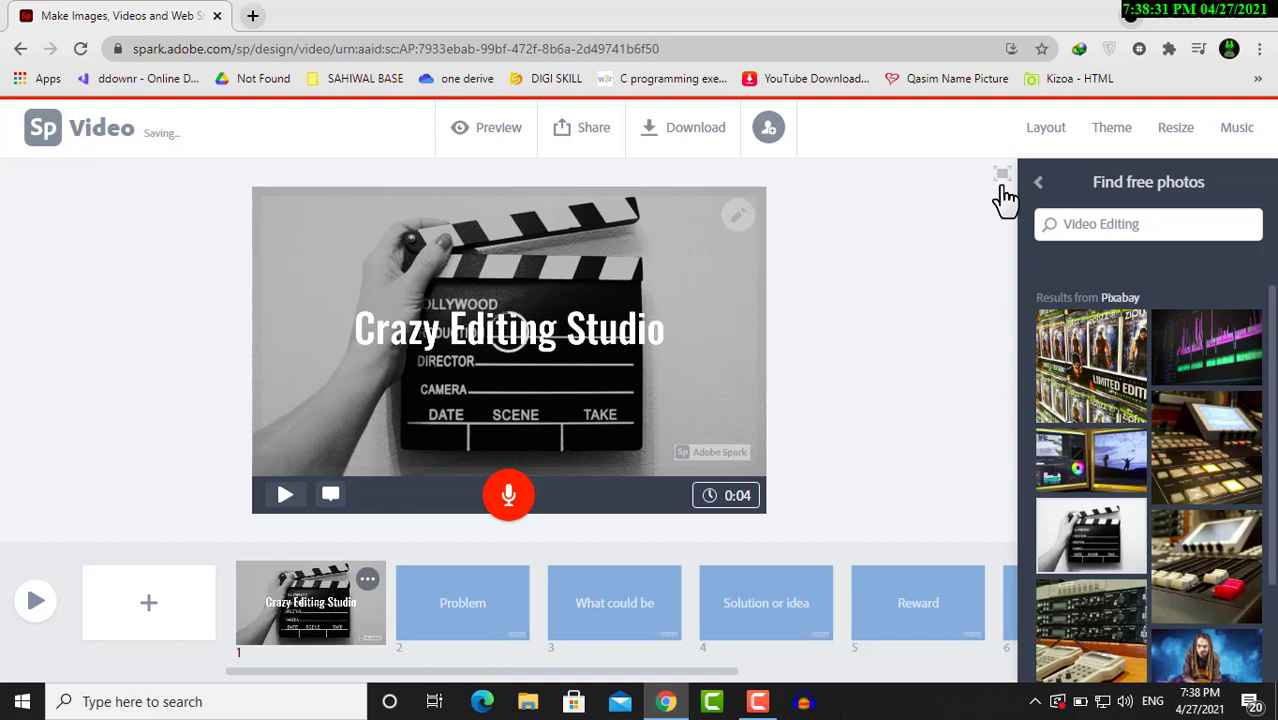
{"action": "left_click", "coordinate": [1038, 185]}
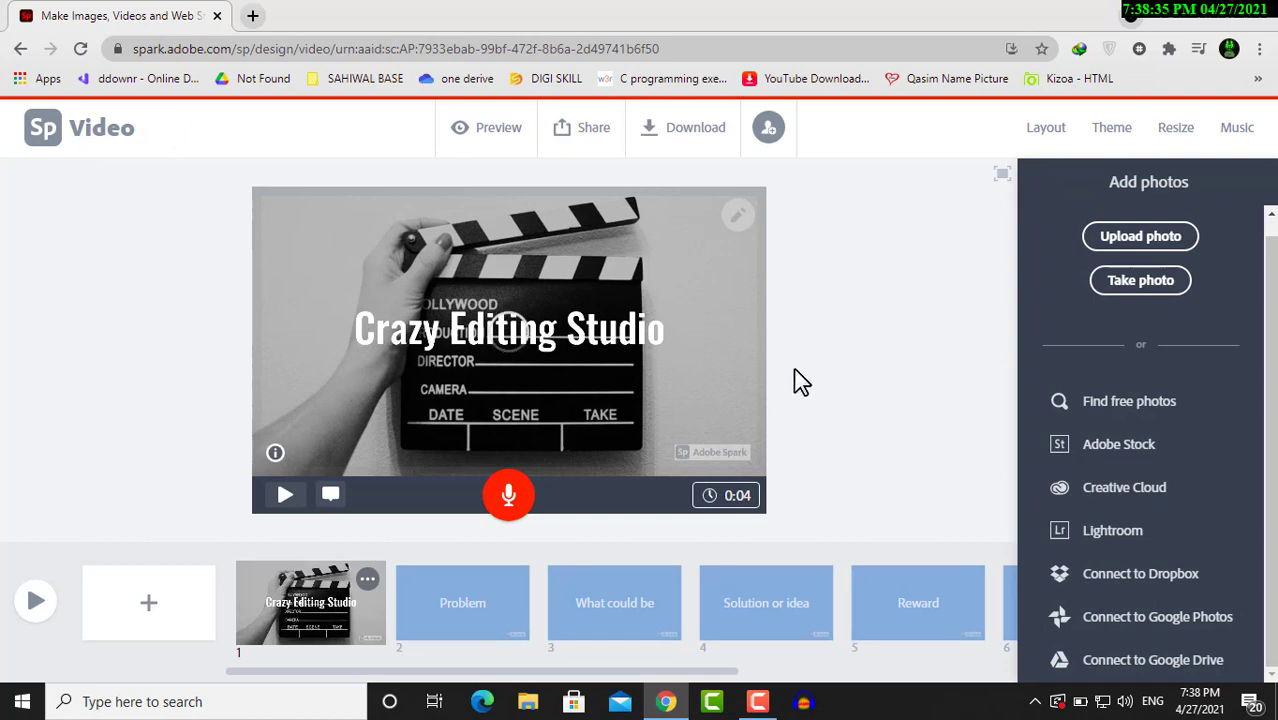
{"action": "left_click_drag", "start_coordinate": [226, 560], "coordinate": [1000, 650]}
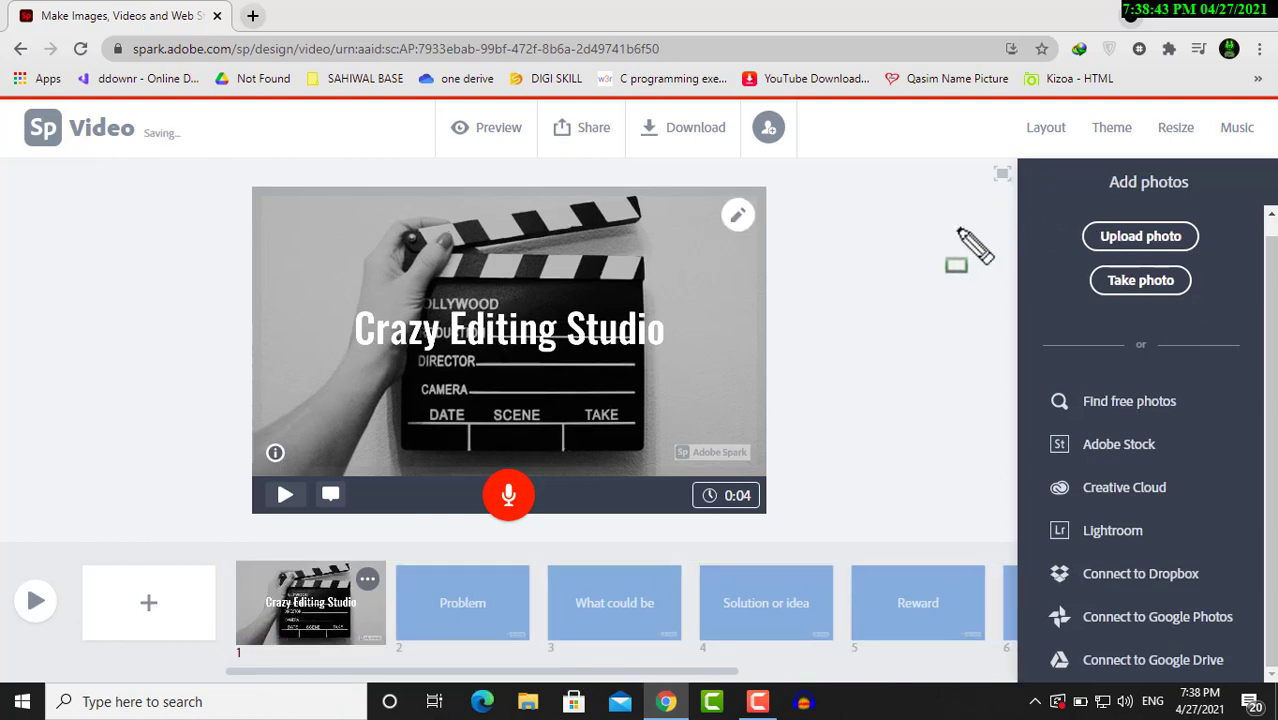
Close the photo options and apply the Split Screen layout to the first slide.
{"action": "left_click", "coordinate": [970, 493]}
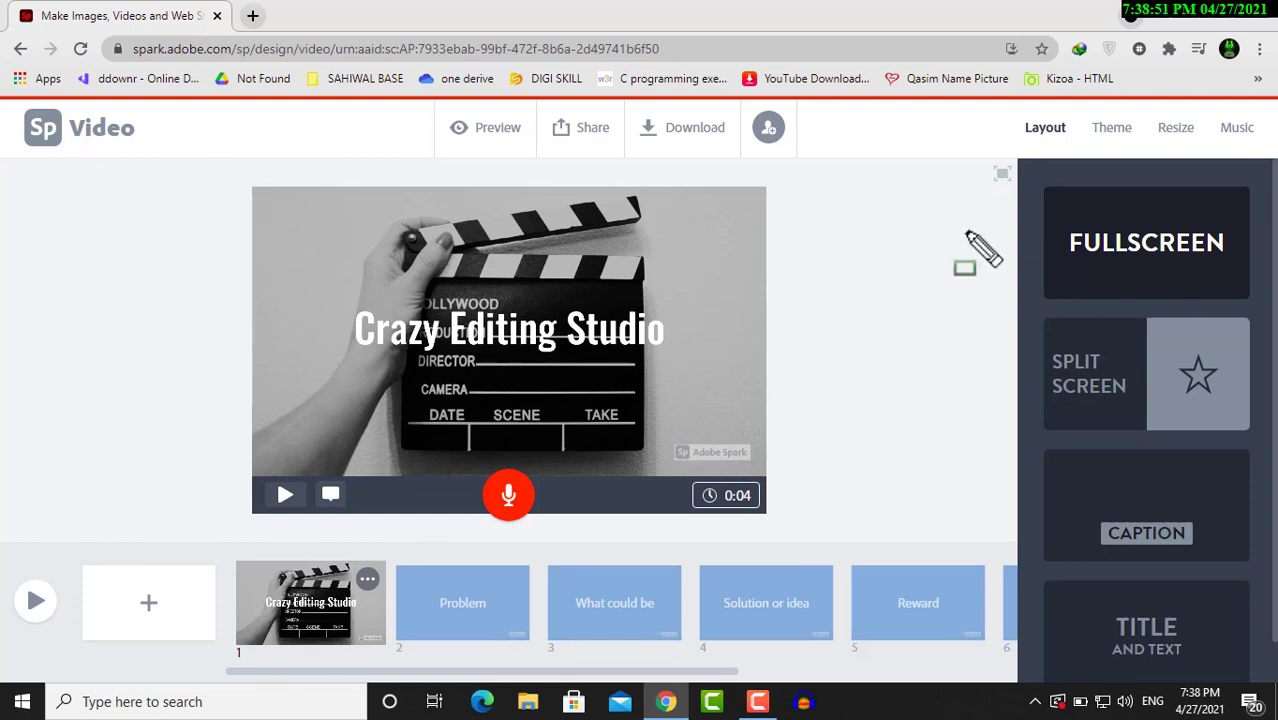
{"action": "mouse_move", "coordinate": [1025, 184]}
{"action": "left_mouse_down"}
{"action": "mouse_move", "coordinate": [1082, 273]}
{"action": "mouse_move", "coordinate": [1211, 670]}
{"action": "mouse_move", "coordinate": [1227, 676]}
{"action": "left_mouse_up"}
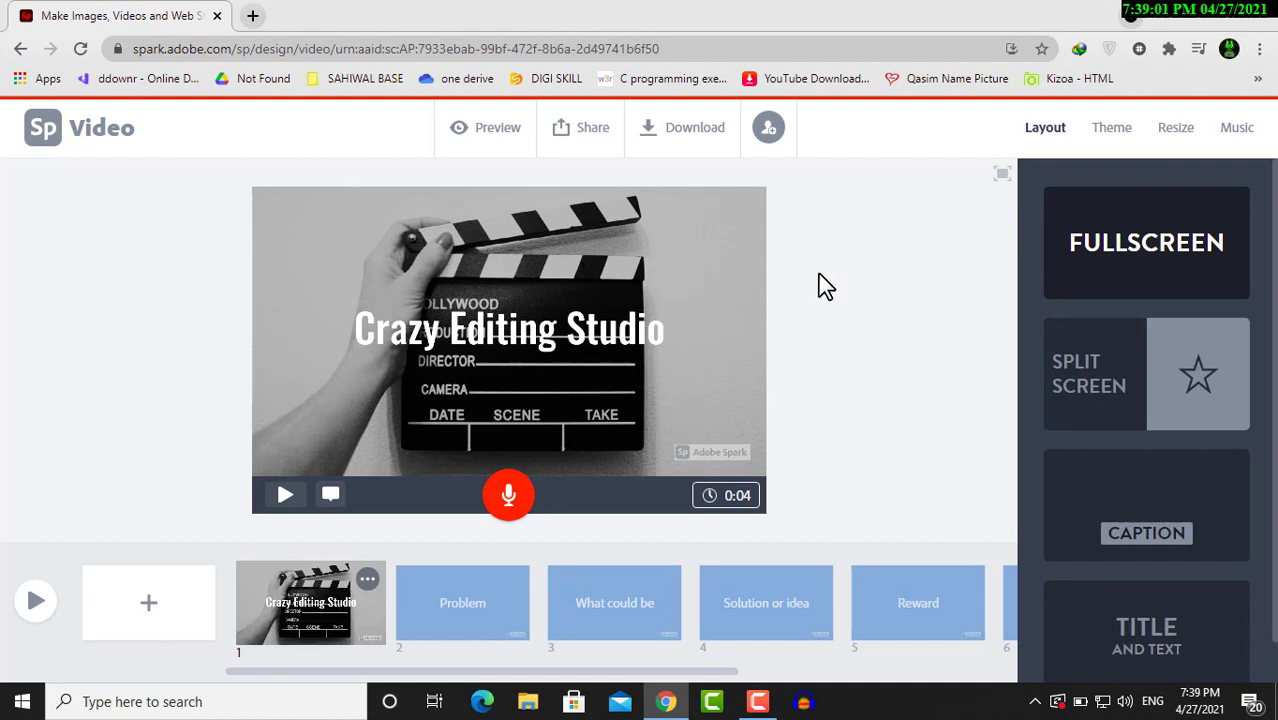
{"action": "left_click", "coordinate": [1110, 378]}
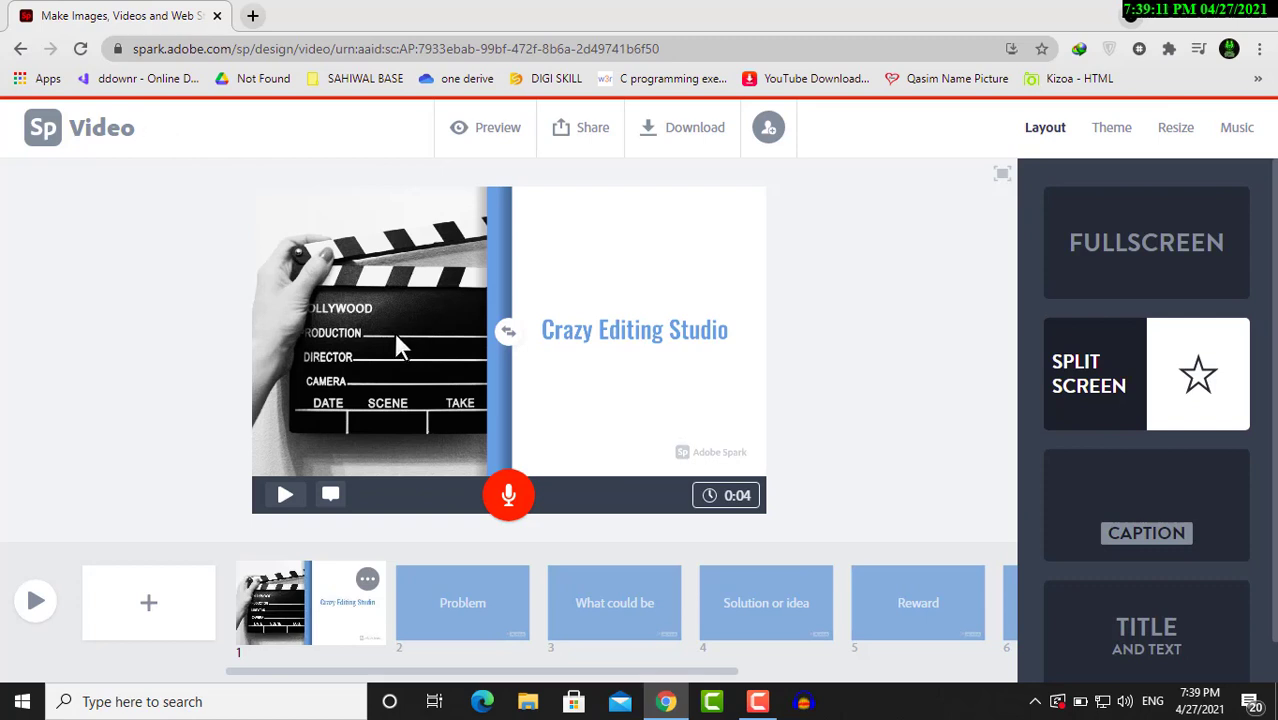
Replace the "Crazy Editing Studio" text in the split slide with the pink and green editing timeline photo from the free "Video Editing" photos.
{"action": "left_click", "coordinate": [610, 331]}
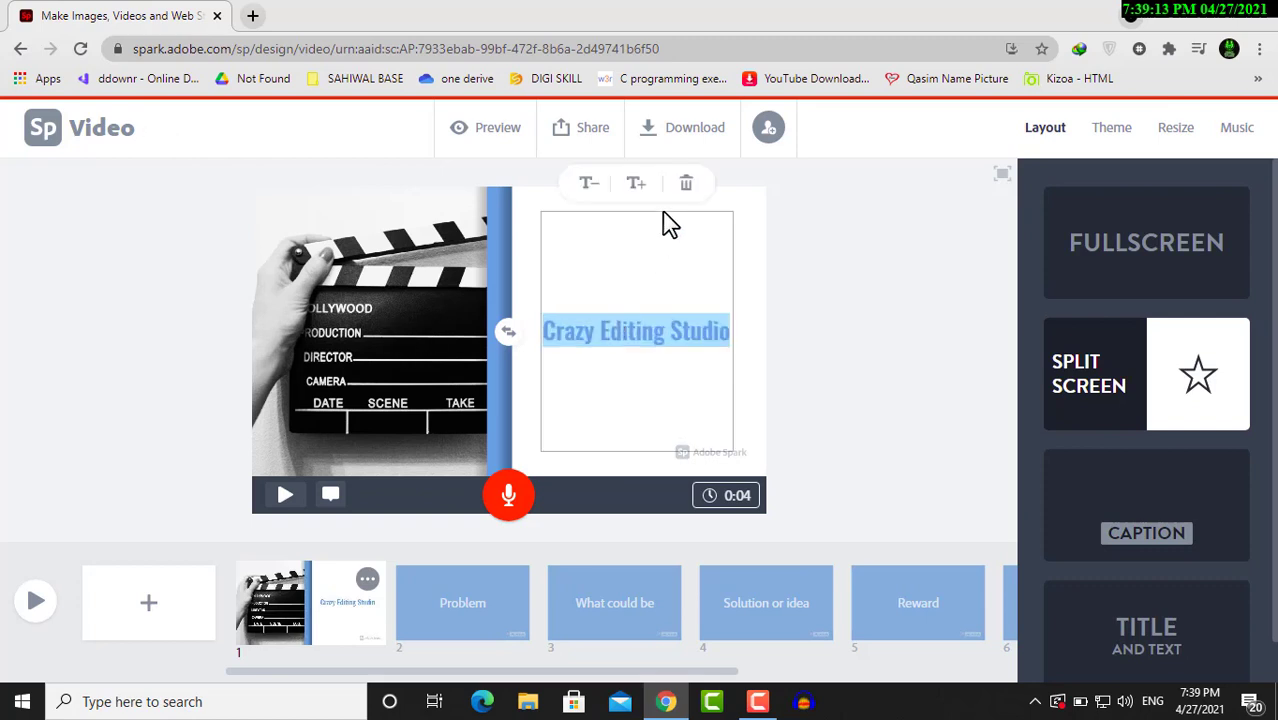
{"action": "left_click", "coordinate": [686, 184]}
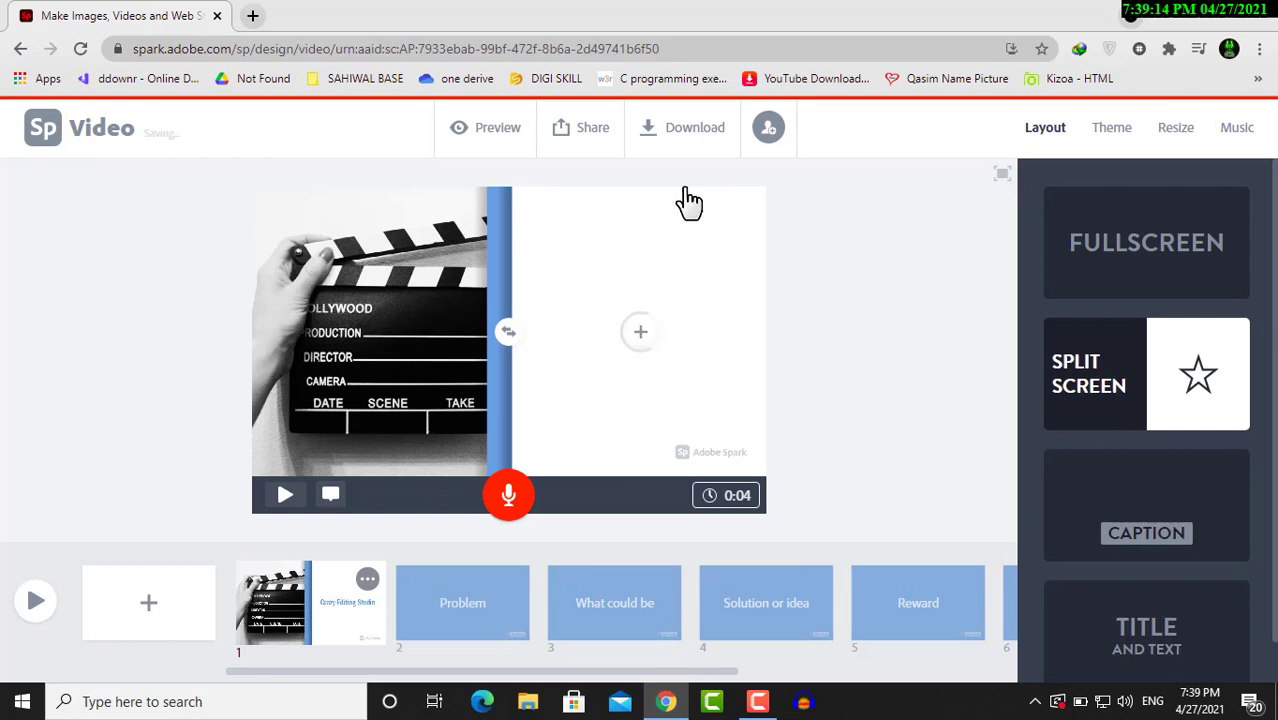
{"action": "left_click", "coordinate": [645, 341]}
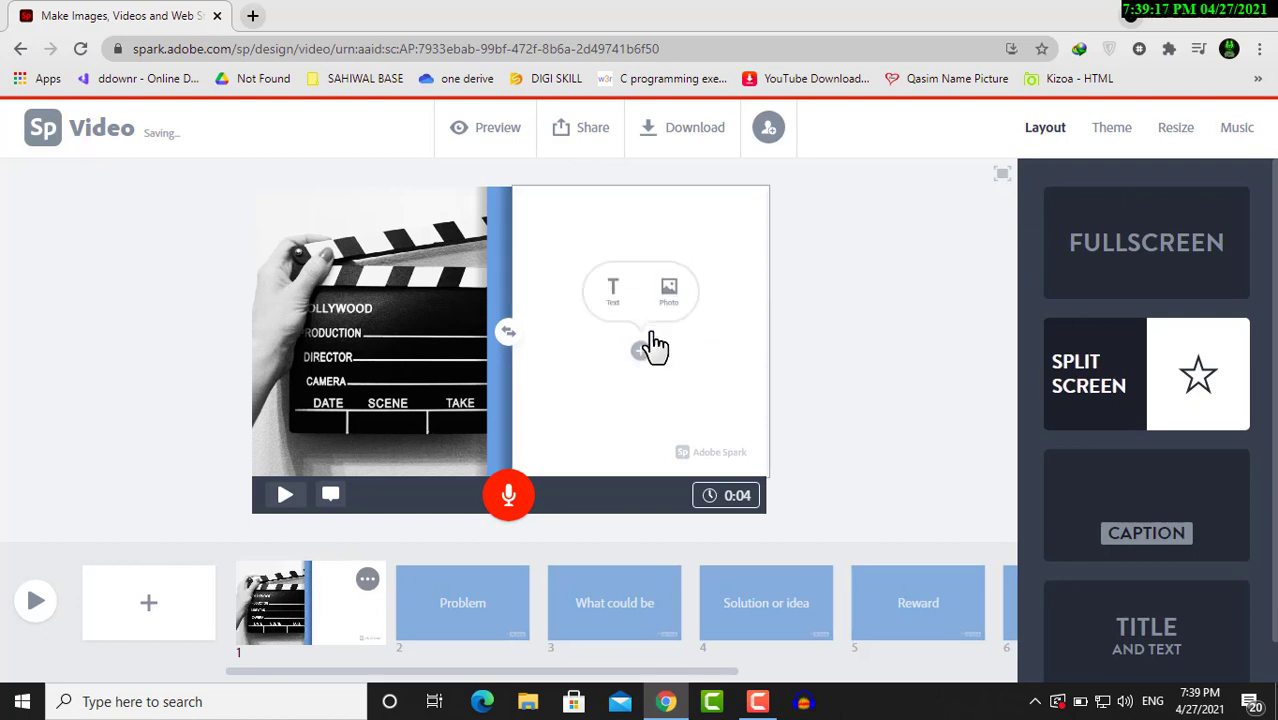
{"action": "left_click", "coordinate": [684, 283]}
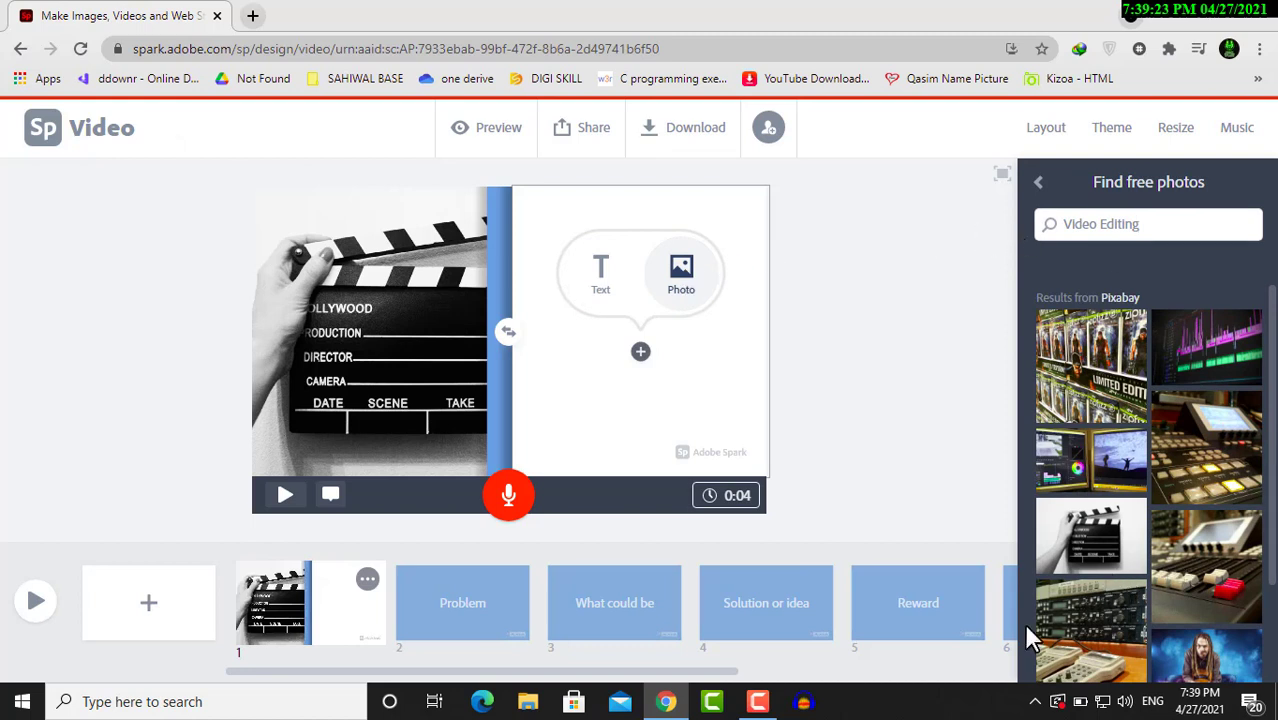
{"action": "left_click", "coordinate": [1177, 369]}
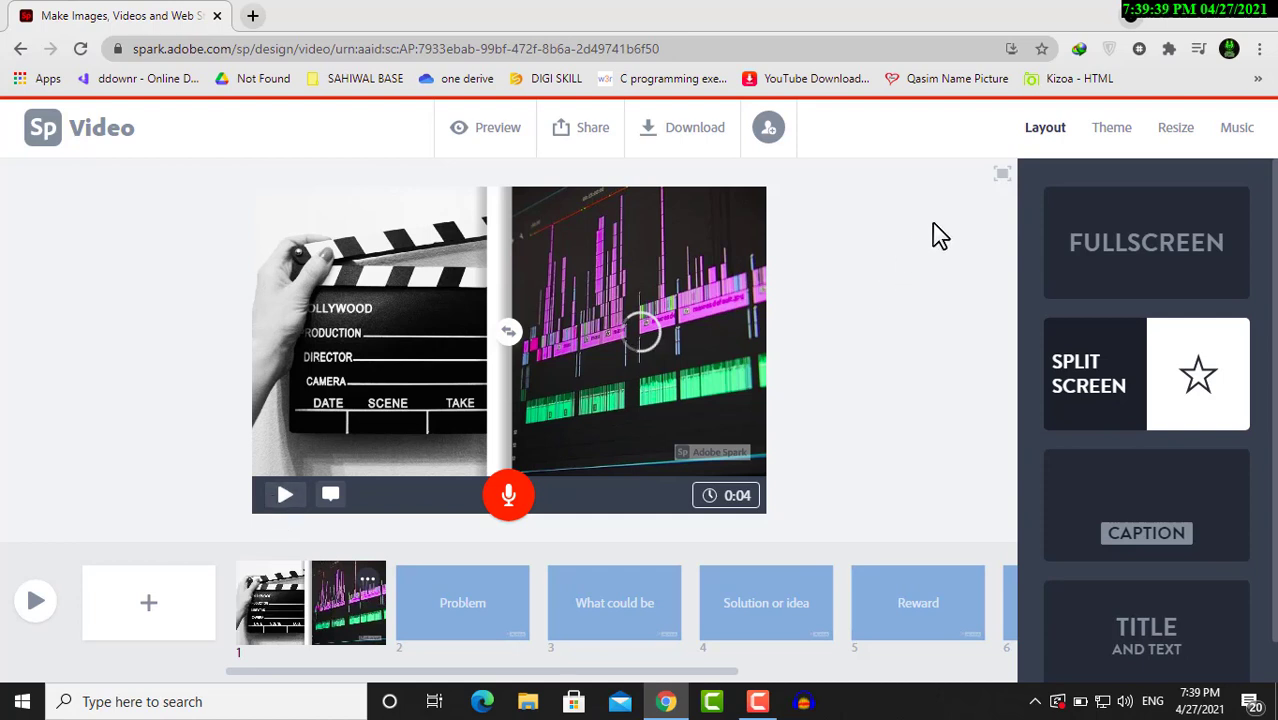
View the Problem slide and the What could be slide.
{"action": "left_click", "coordinate": [443, 607]}
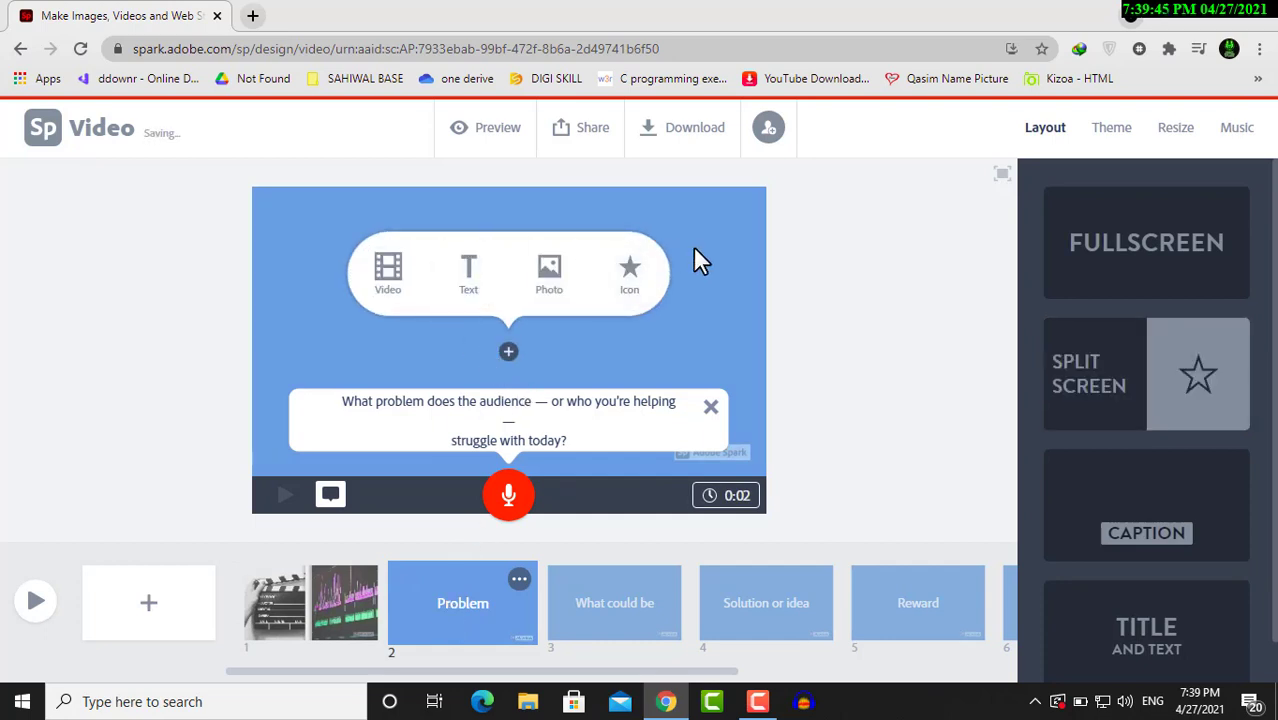
{"action": "left_click", "coordinate": [621, 623]}
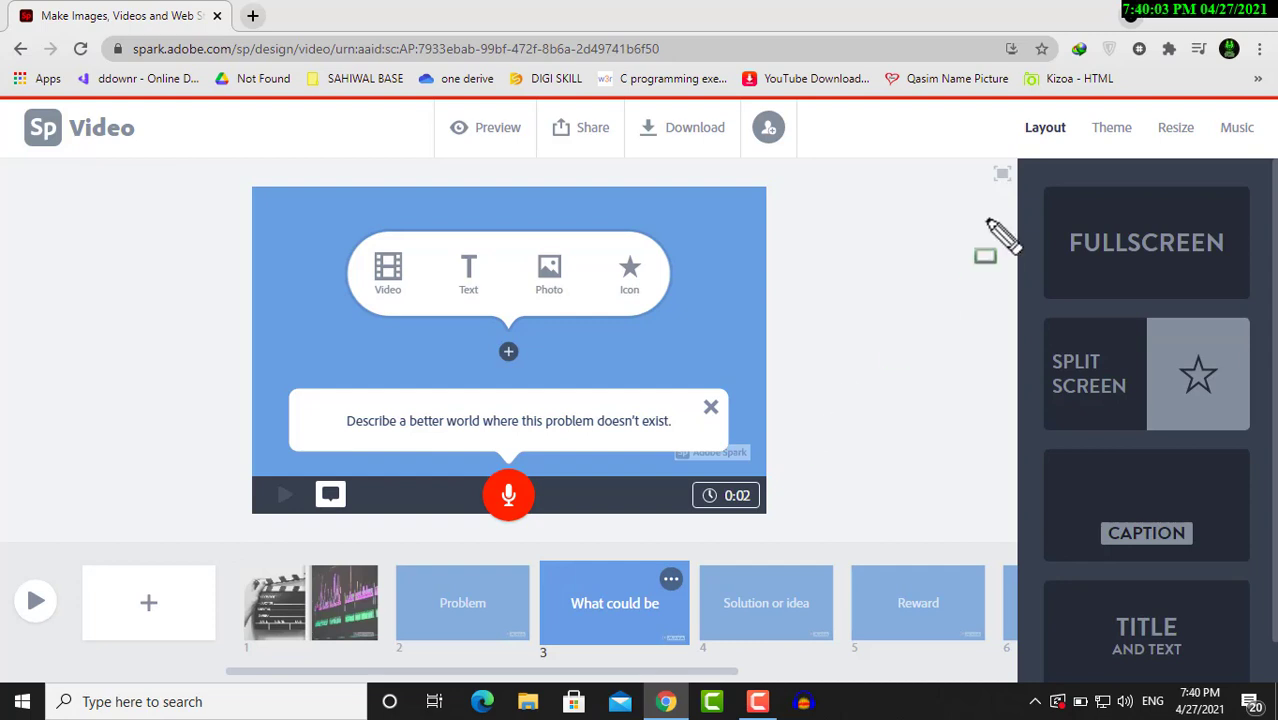
{"action": "mouse_move", "coordinate": [1083, 112]}
{"action": "left_mouse_down"}
{"action": "mouse_move", "coordinate": [1110, 145]}
{"action": "mouse_move", "coordinate": [1148, 148]}
{"action": "left_mouse_up"}
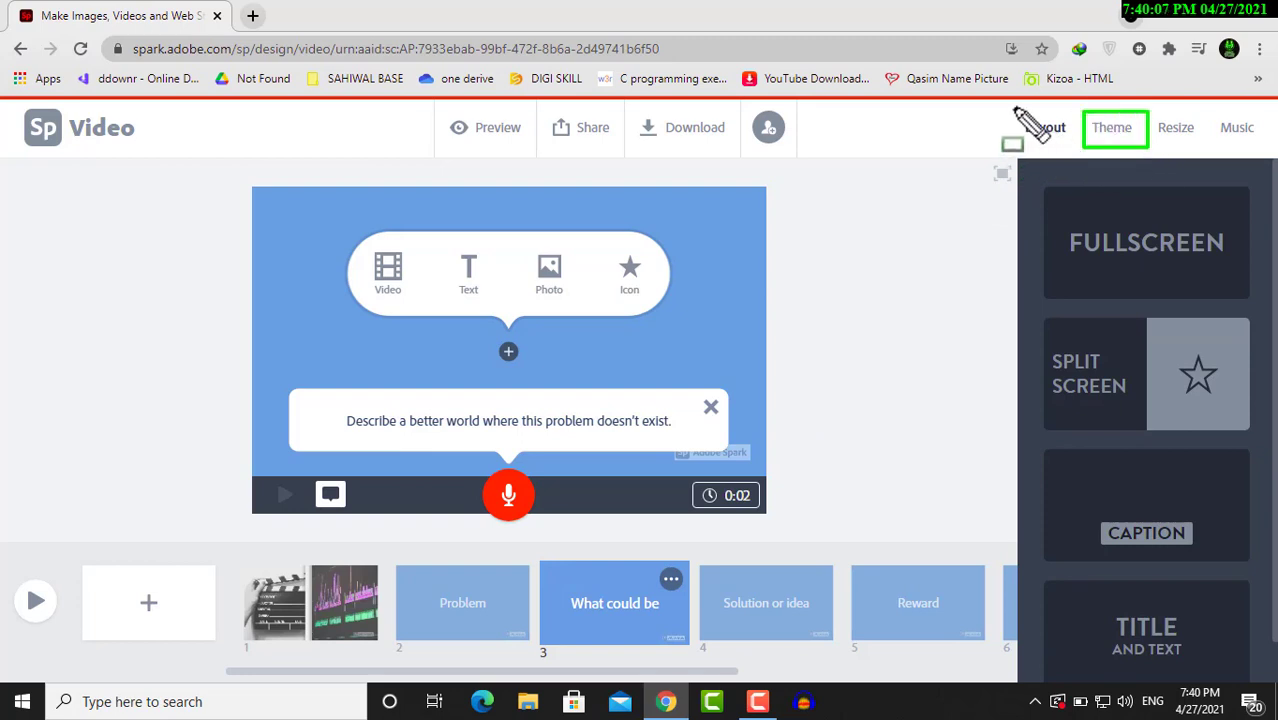
{"action": "left_click_drag", "start_coordinate": [1004, 108], "coordinate": [1078, 150]}
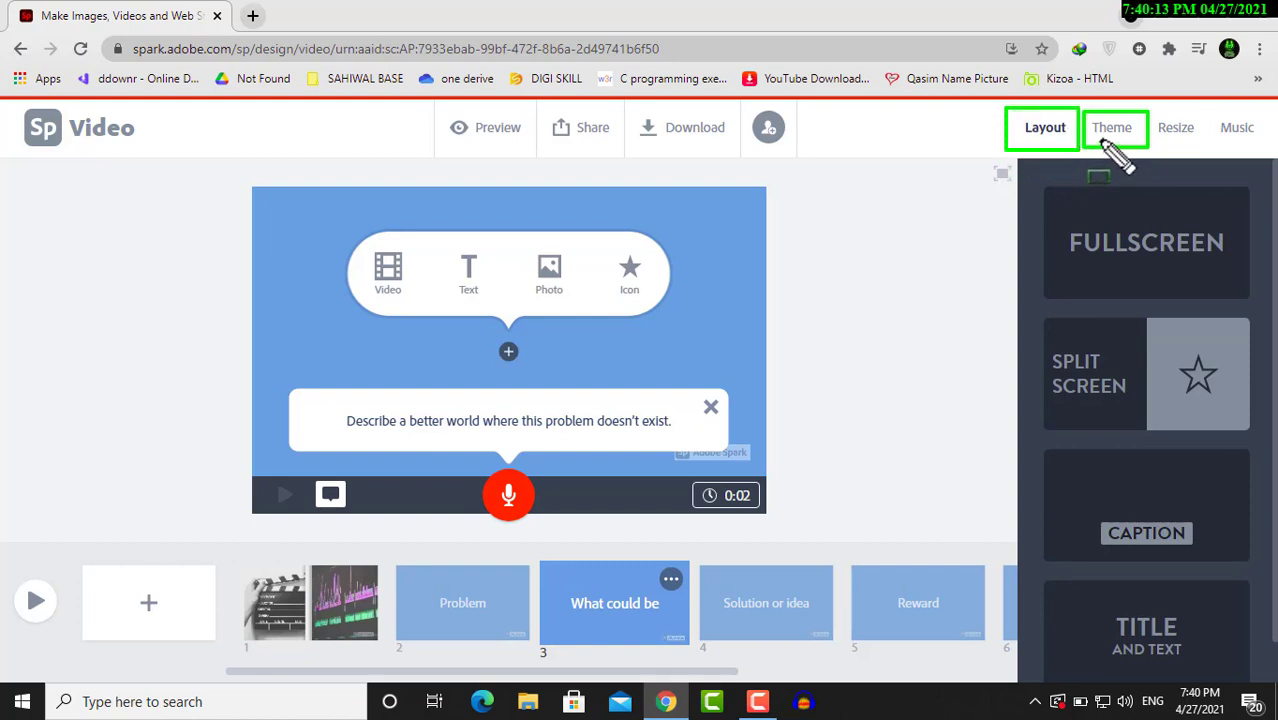
{"action": "key", "text": "Escape"}
Browse the available themes and apply the Statement theme to the video.
{"action": "left_click", "coordinate": [1108, 145]}
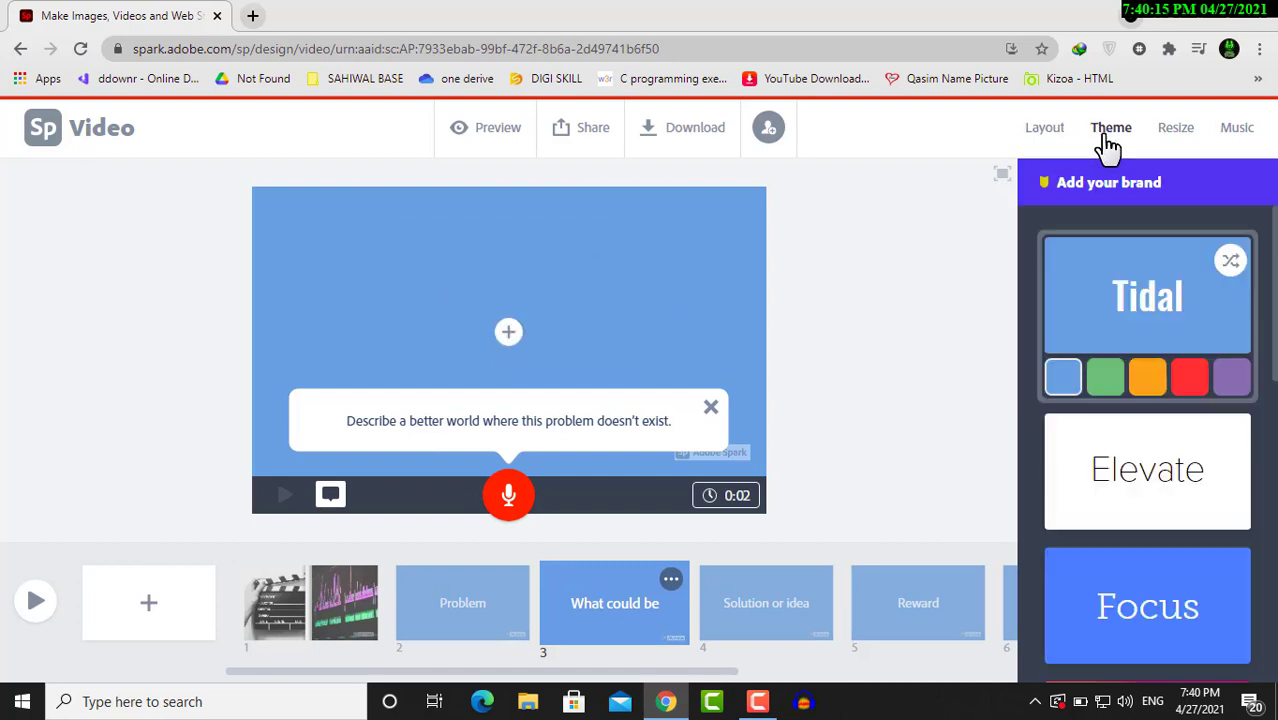
{"action": "scroll", "coordinate": [1147, 350], "scroll_direction": "down", "scroll_amount": 4}
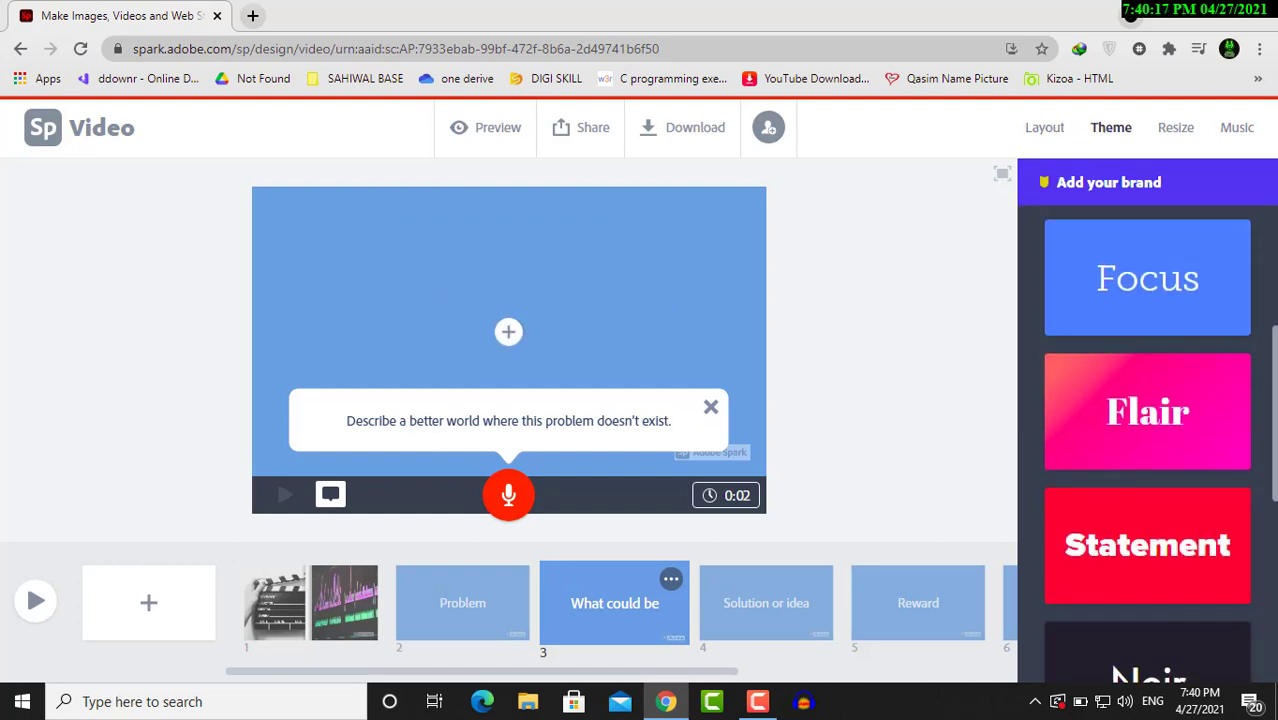
{"action": "scroll", "coordinate": [1147, 440], "scroll_direction": "down", "scroll_amount": 3}
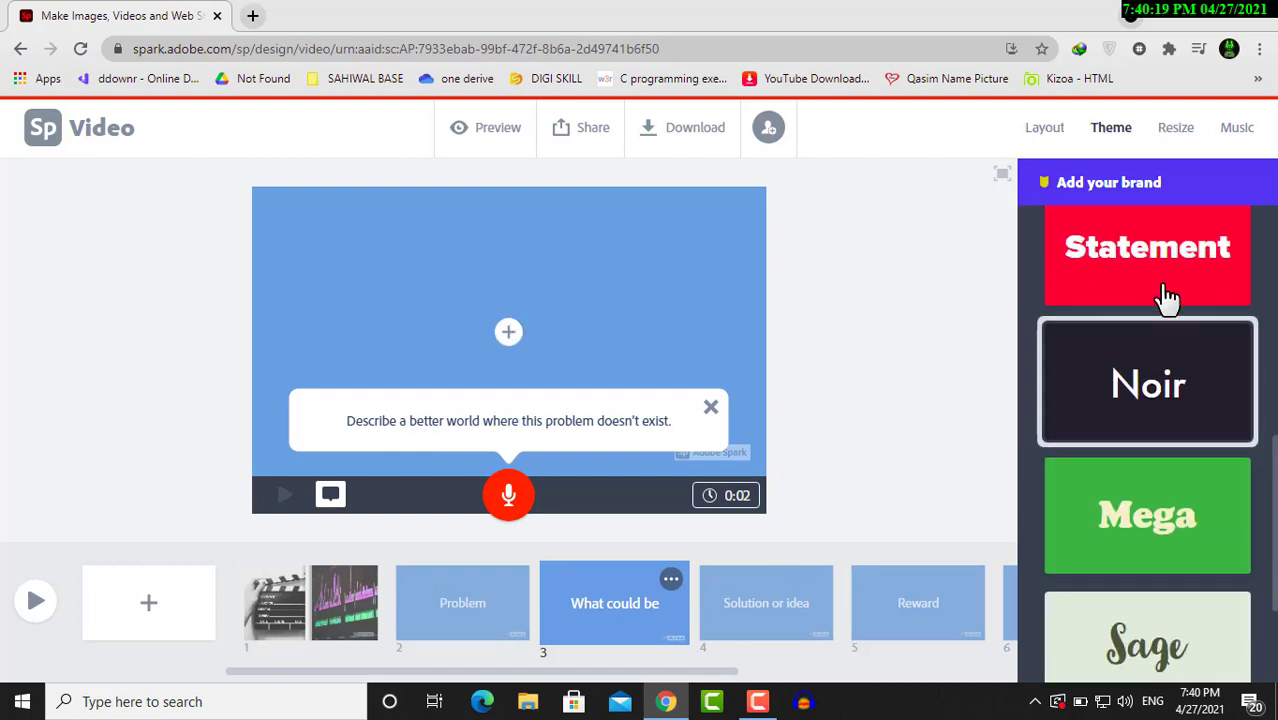
{"action": "left_click", "coordinate": [1162, 290]}
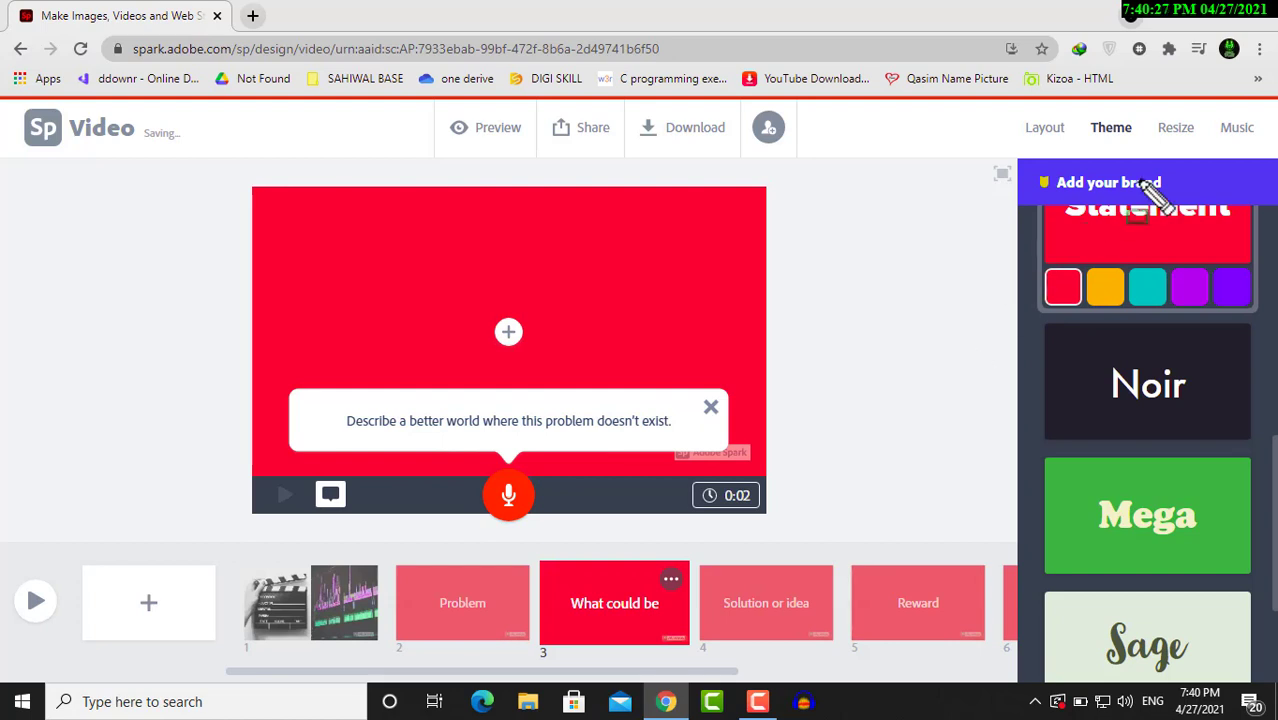
Look at the size formats offered for resizing the video.
{"action": "left_click_drag", "start_coordinate": [1136, 106], "coordinate": [1212, 145]}
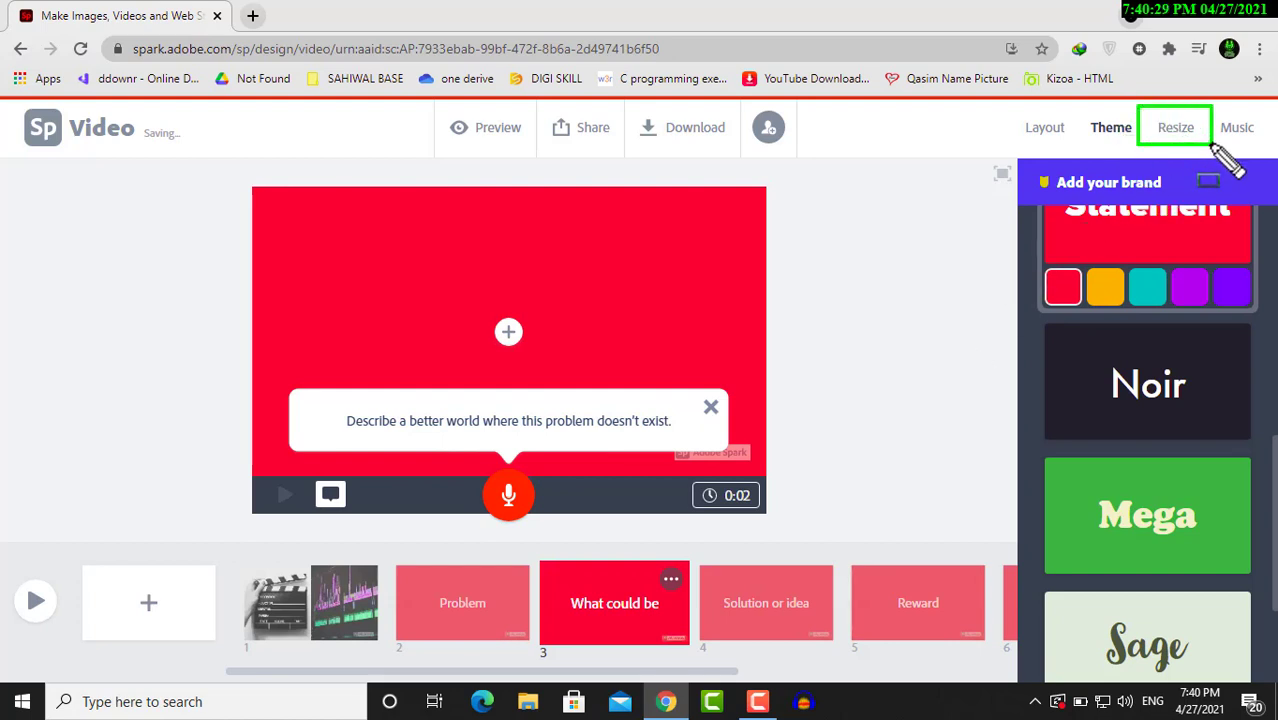
{"action": "left_click", "coordinate": [1170, 133]}
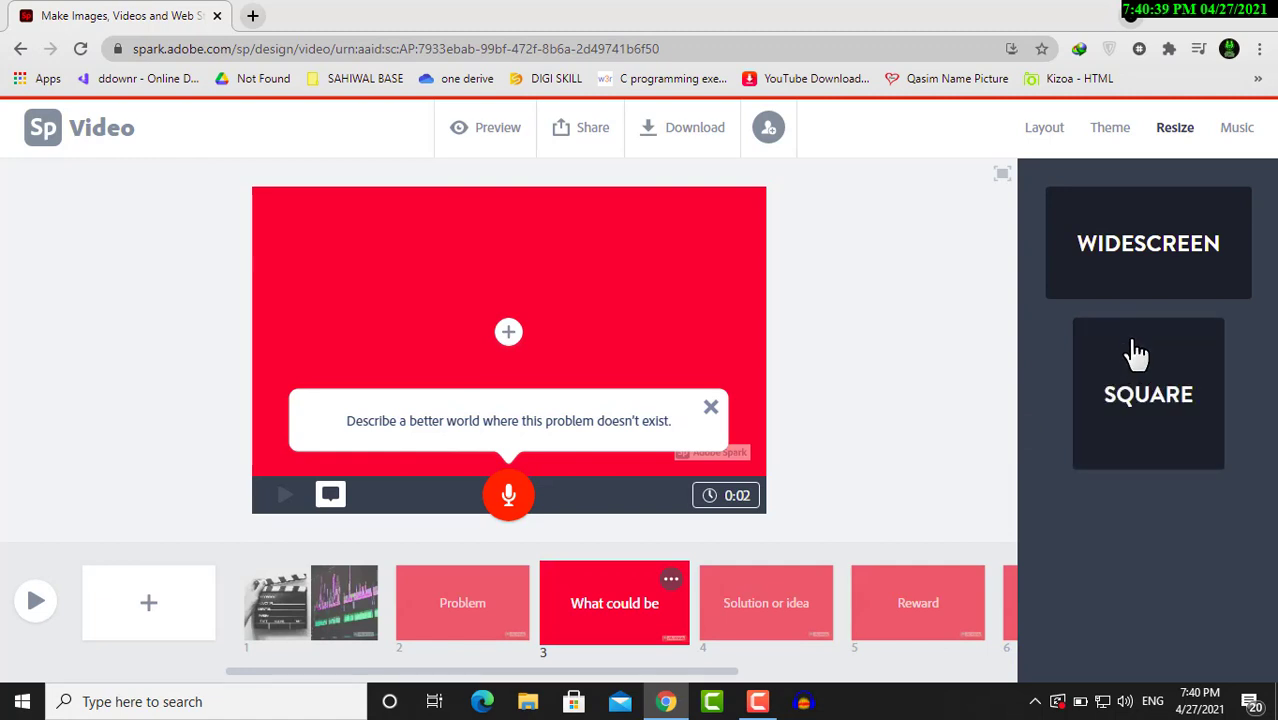
Browse the built-in music tracks, and open and cancel the file chooser for adding own music.
{"action": "left_click", "coordinate": [1248, 130]}
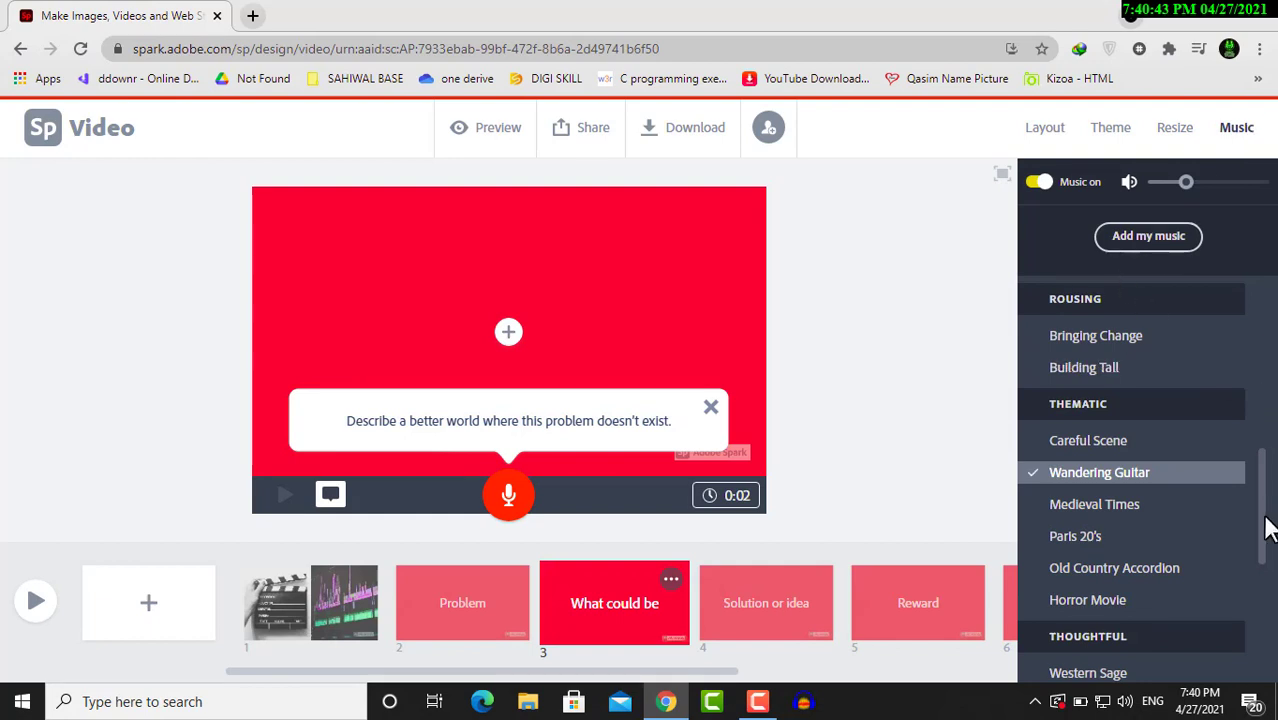
{"action": "scroll", "coordinate": [1262, 535], "scroll_direction": "down", "scroll_amount": 4}
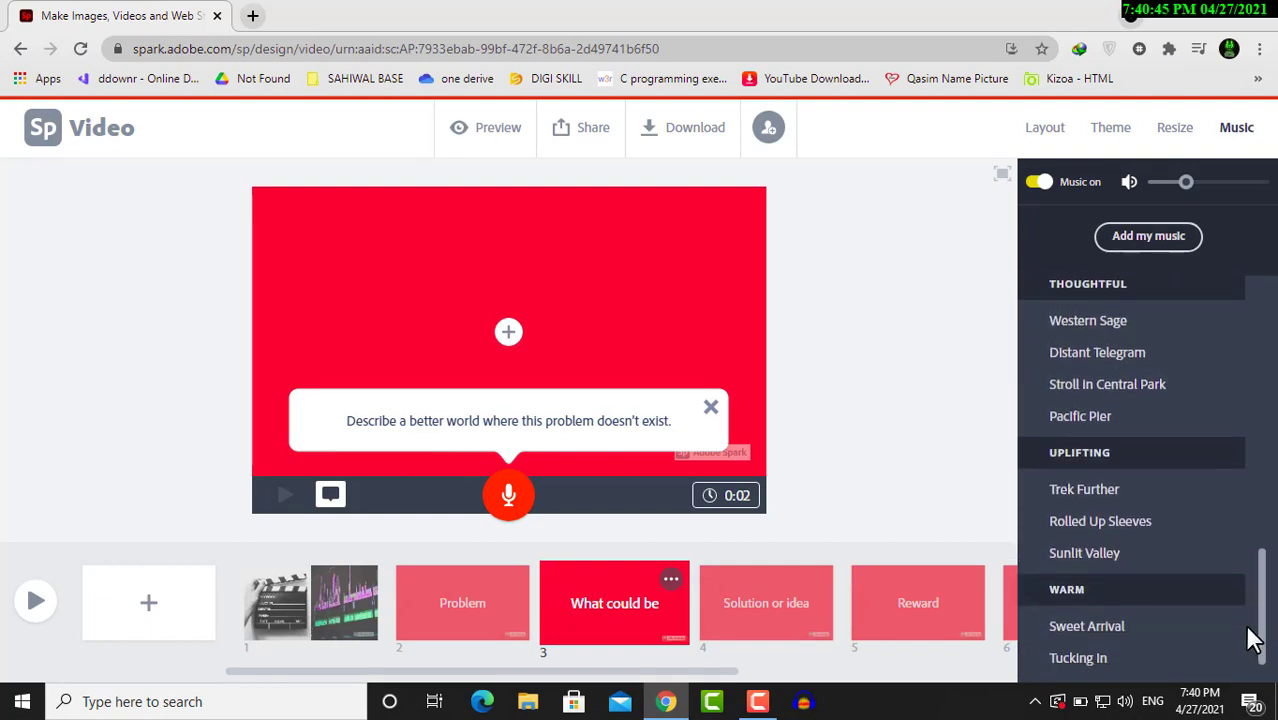
{"action": "left_click_drag", "start_coordinate": [1249, 618], "coordinate": [1262, 300]}
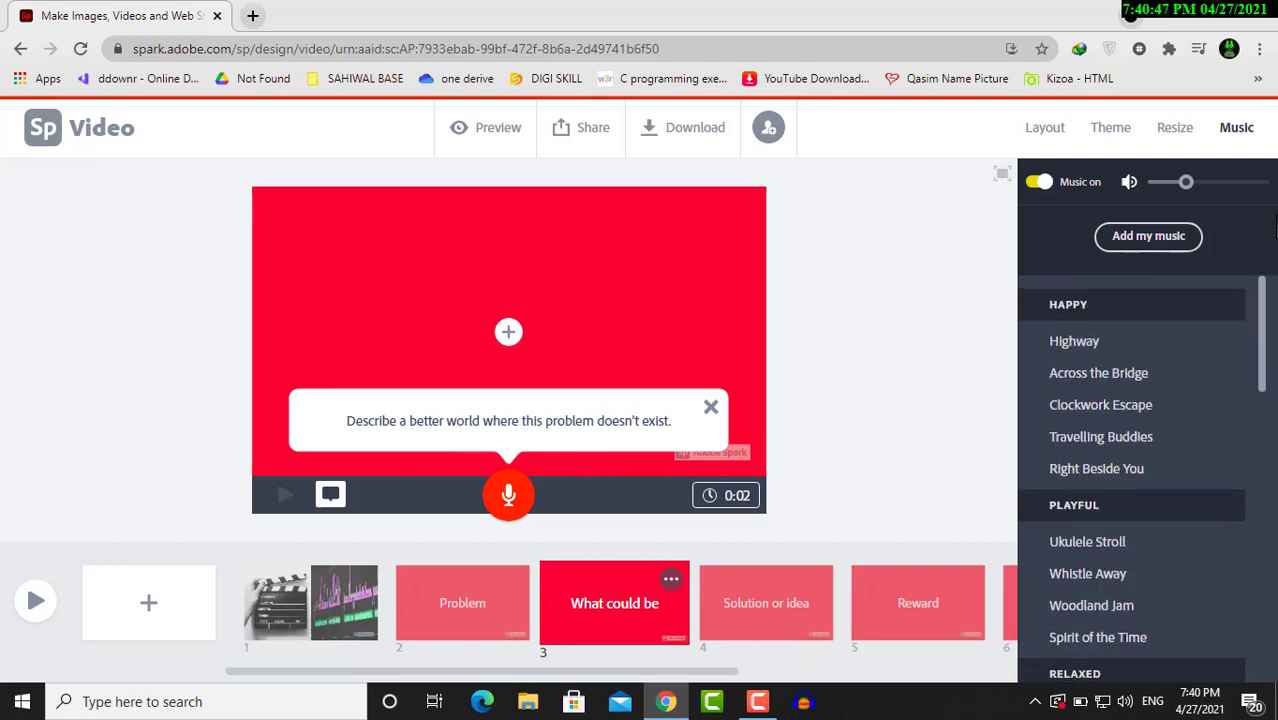
{"action": "left_click", "coordinate": [1150, 240]}
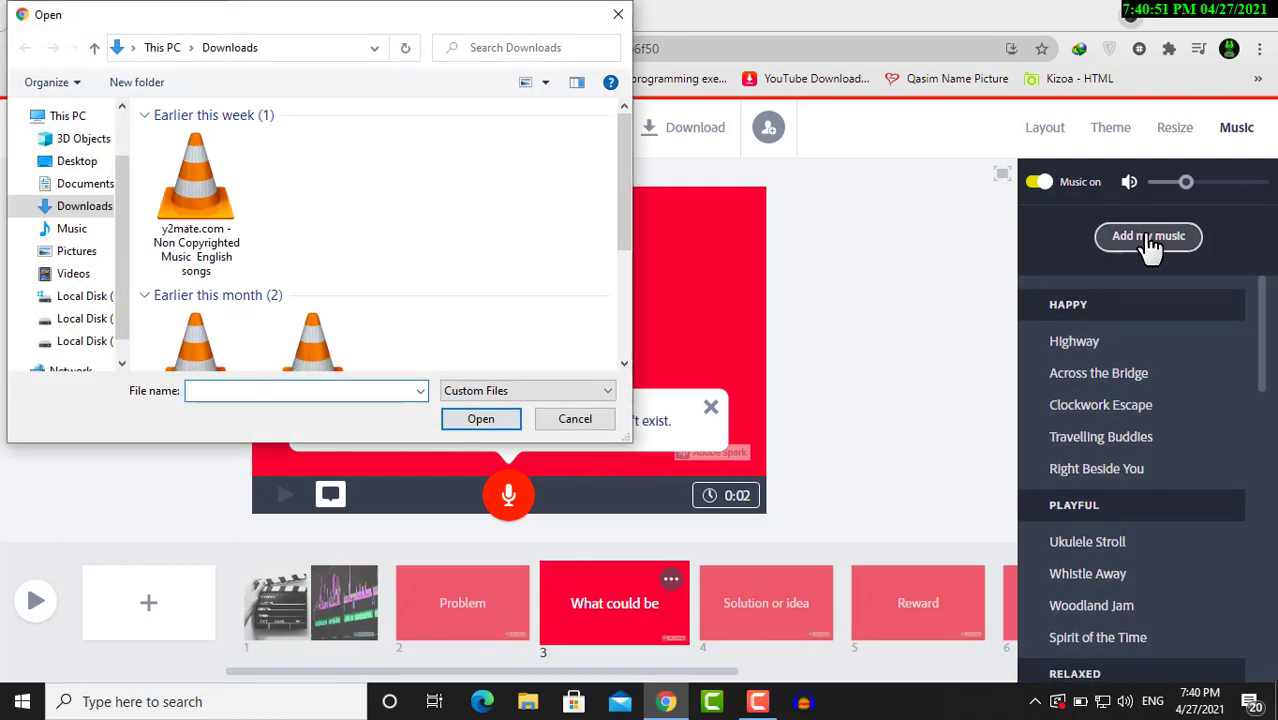
{"action": "left_click", "coordinate": [618, 14]}
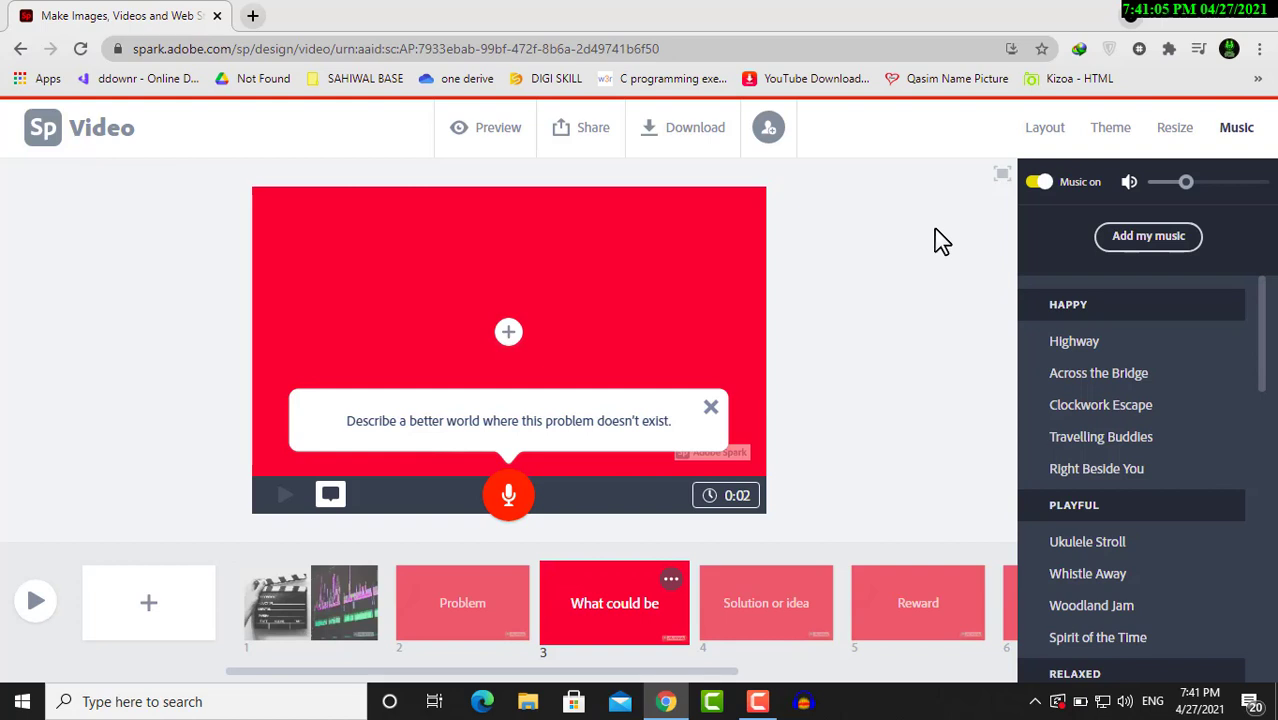
Try to download the video and cancel the download while it is being prepared.
{"action": "mouse_move", "coordinate": [638, 128]}
{"action": "left_mouse_down"}
{"action": "mouse_move", "coordinate": [736, 174]}
{"action": "mouse_move", "coordinate": [731, 160]}
{"action": "left_mouse_up"}
{"action": "key", "text": "Escape"}
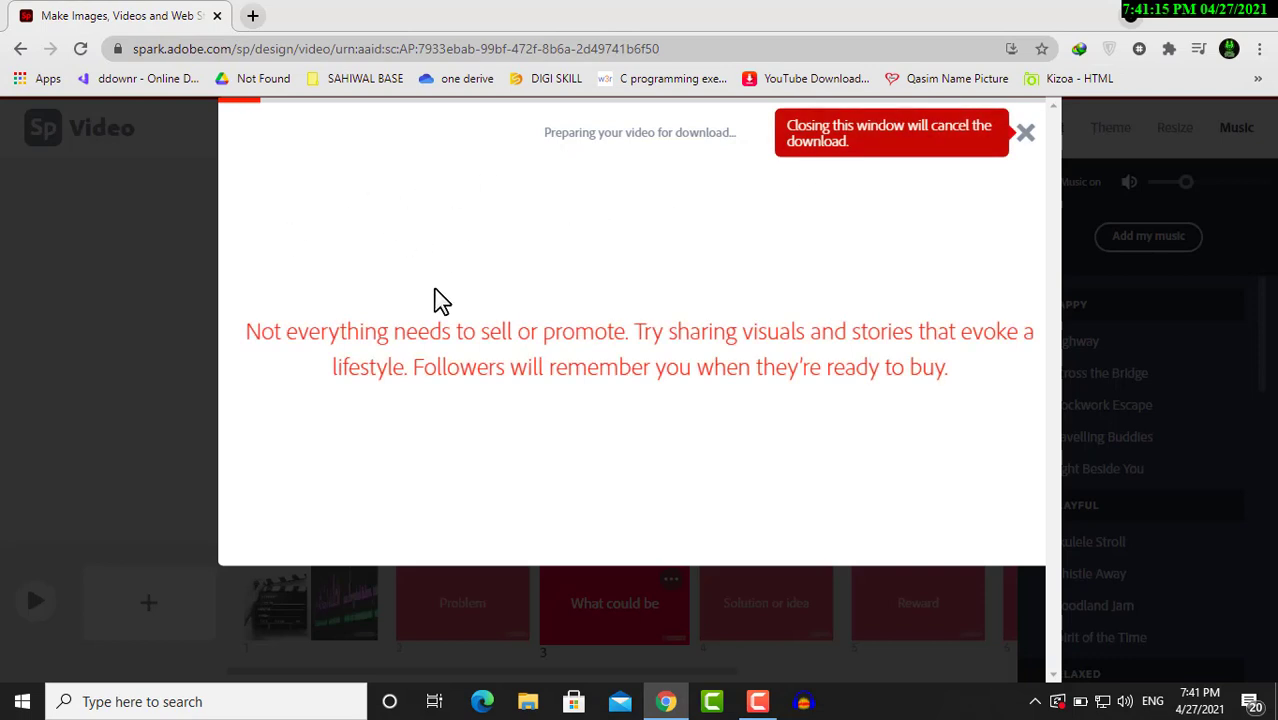
{"action": "key", "text": "ctrl+shift+d"}
{"action": "mouse_move", "coordinate": [515, 110]}
{"action": "left_mouse_down"}
{"action": "mouse_move", "coordinate": [585, 150]}
{"action": "mouse_move", "coordinate": [743, 155]}
{"action": "left_mouse_up"}
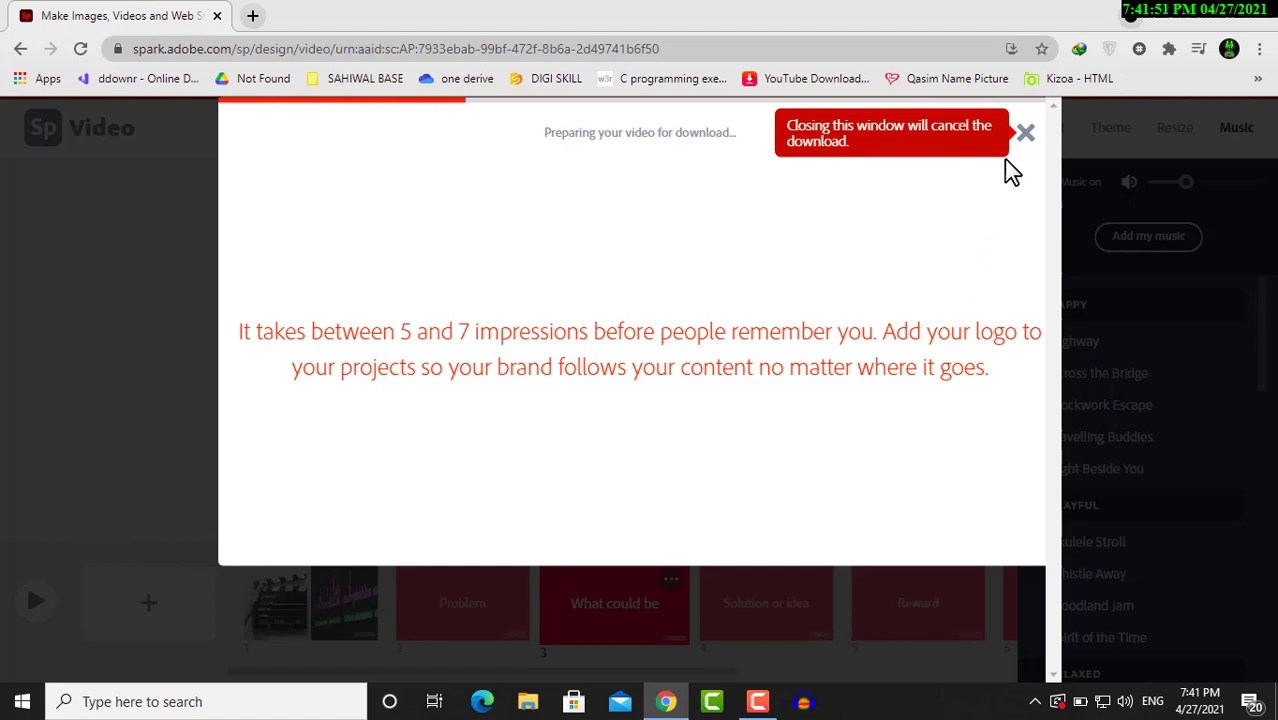
{"action": "left_click", "coordinate": [1026, 133]}
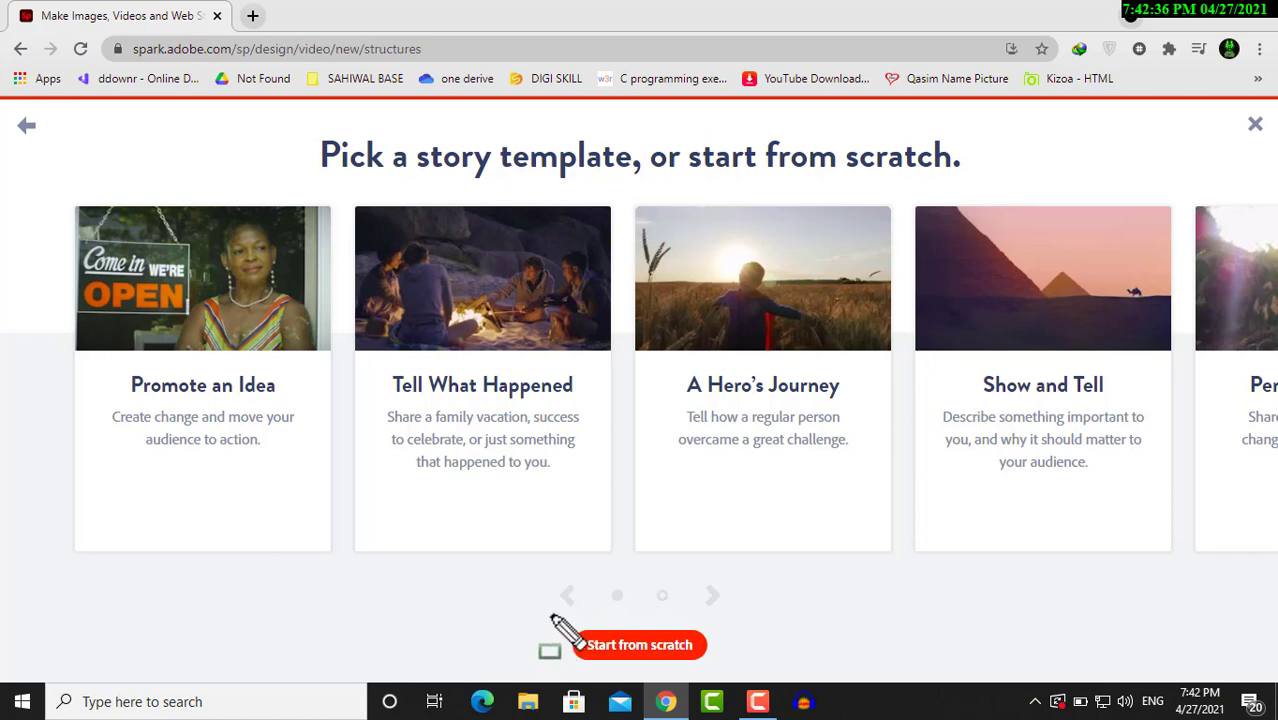
Start a new video from scratch instead of using a story template, and dismiss the quick tips tutorial.
{"action": "mouse_move", "coordinate": [551, 614]}
{"action": "left_mouse_down"}
{"action": "mouse_move", "coordinate": [677, 679]}
{"action": "mouse_move", "coordinate": [721, 668]}
{"action": "left_mouse_up"}
{"action": "key", "text": "Escape"}
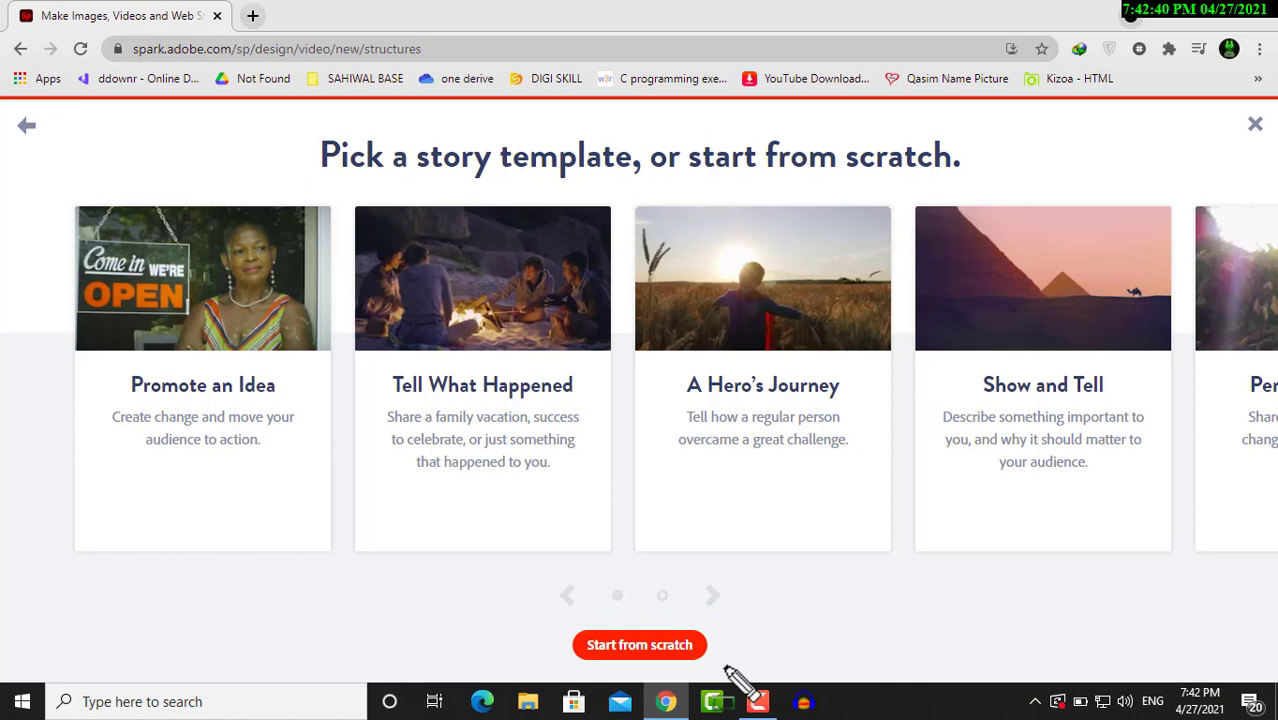
{"action": "left_click", "coordinate": [640, 646]}
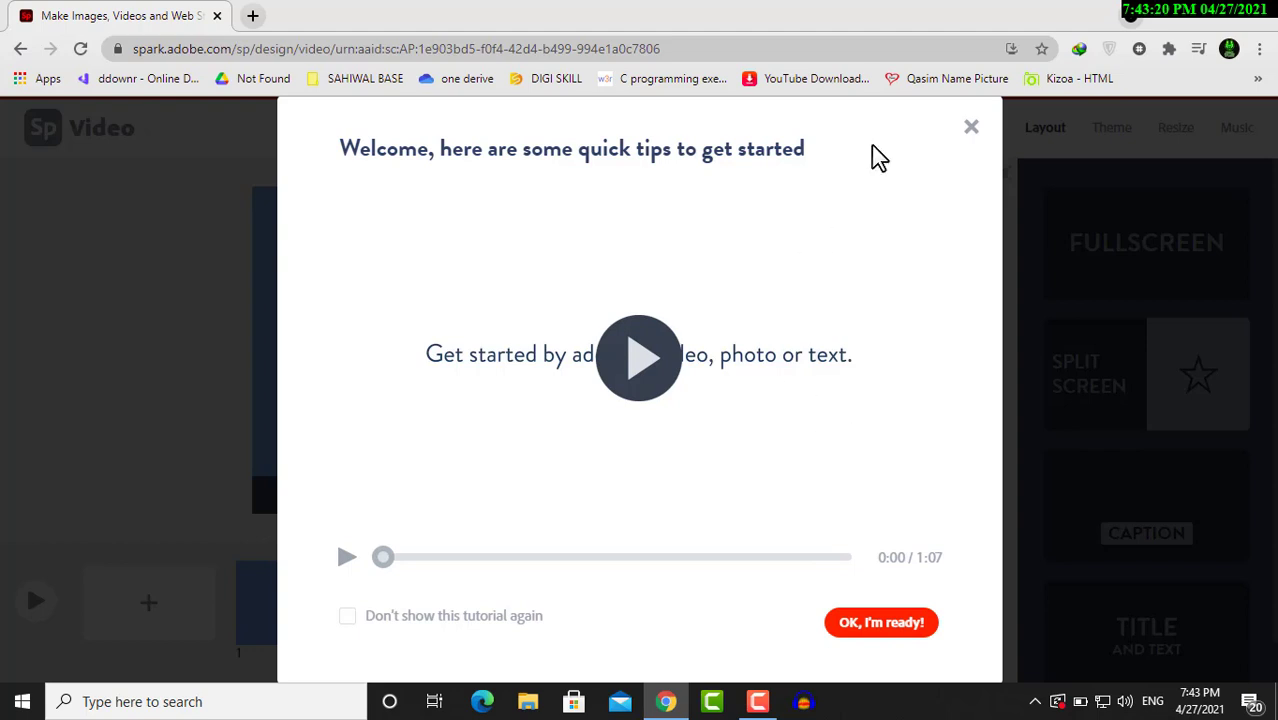
{"action": "left_click", "coordinate": [876, 628]}
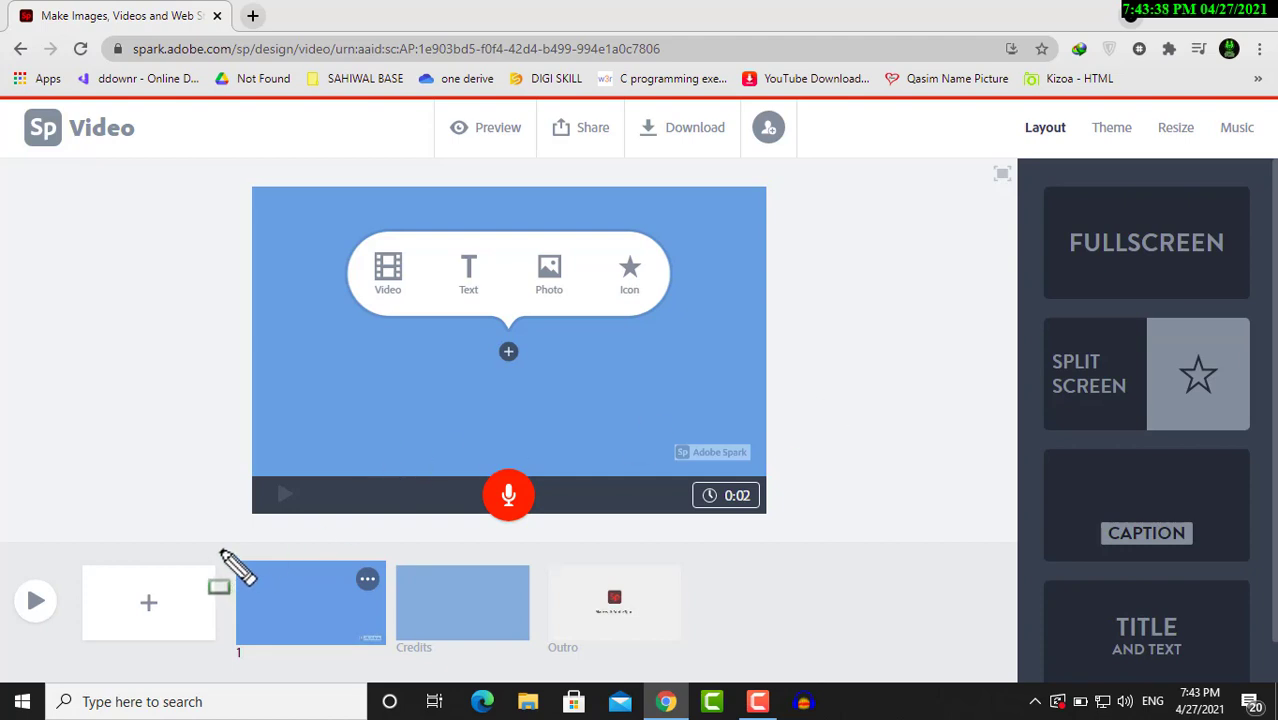
Set the duration of the first blank slide to 30 seconds.
{"action": "mouse_move", "coordinate": [221, 551]}
{"action": "left_mouse_down"}
{"action": "mouse_move", "coordinate": [308, 632]}
{"action": "mouse_move", "coordinate": [699, 653]}
{"action": "mouse_move", "coordinate": [708, 670]}
{"action": "left_mouse_up"}
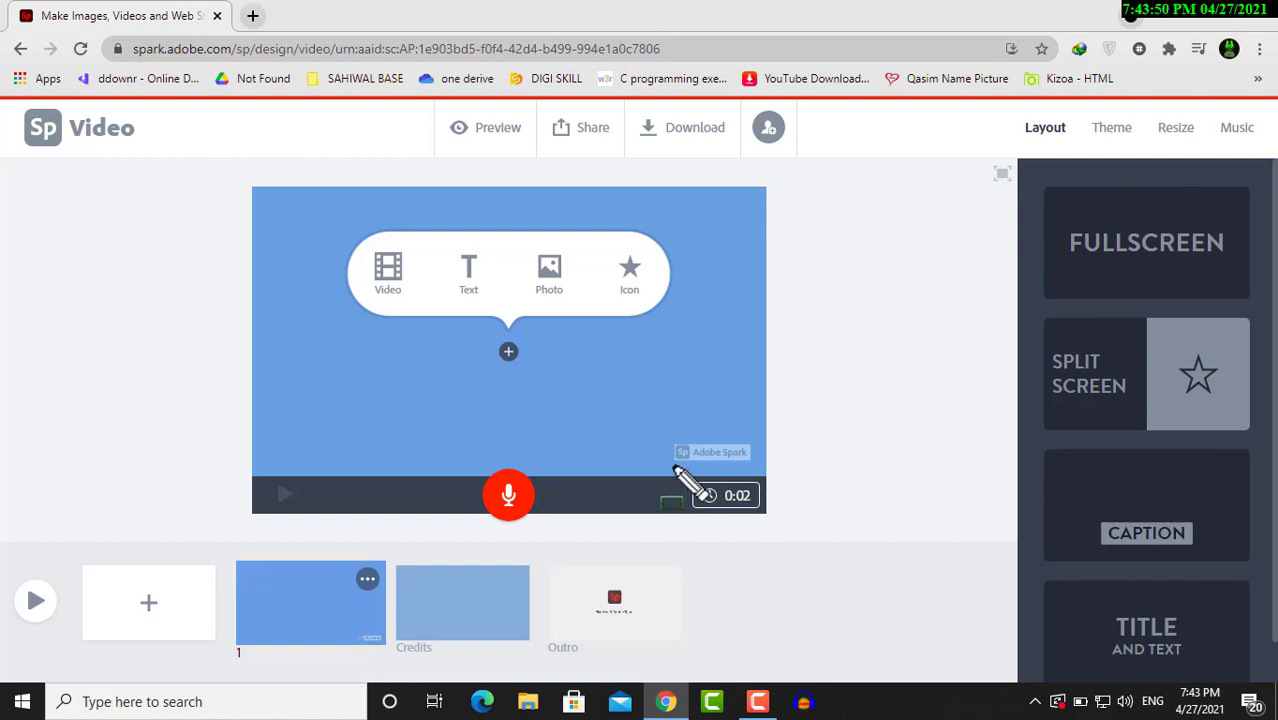
{"action": "mouse_move", "coordinate": [672, 468]}
{"action": "left_mouse_down"}
{"action": "mouse_move", "coordinate": [718, 512]}
{"action": "mouse_move", "coordinate": [788, 533]}
{"action": "left_mouse_up"}
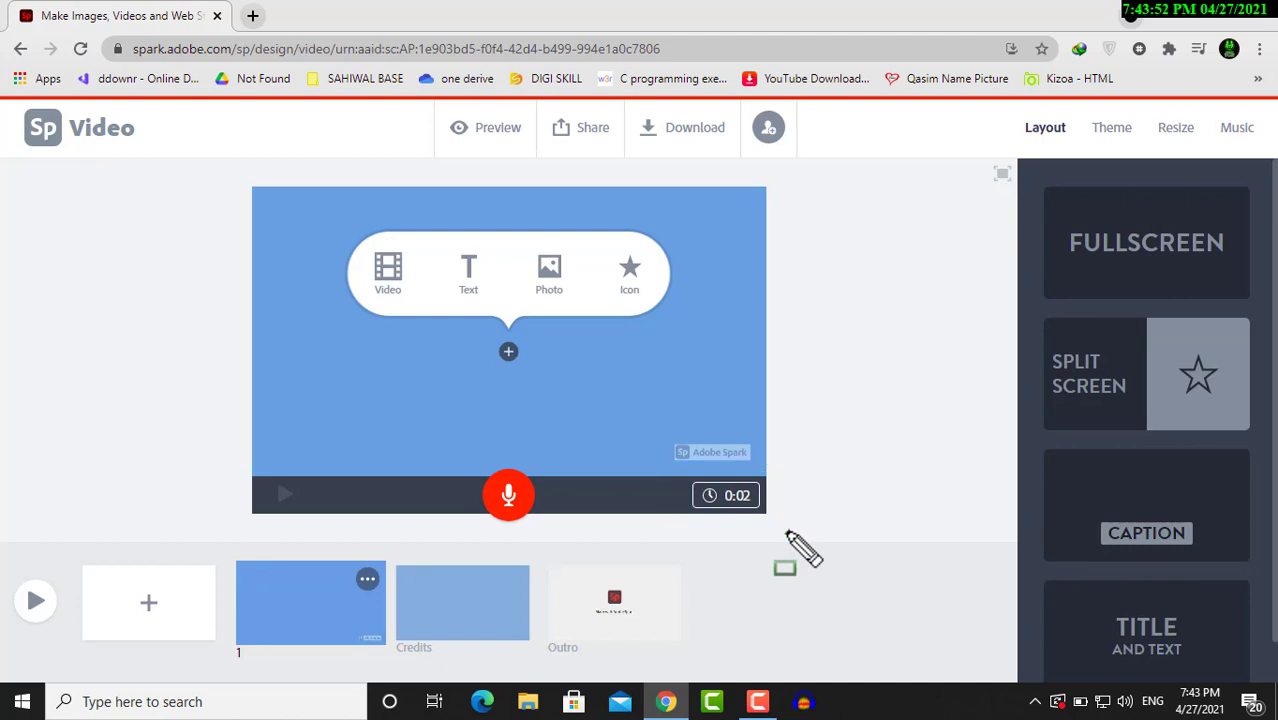
{"action": "left_click", "coordinate": [722, 500]}
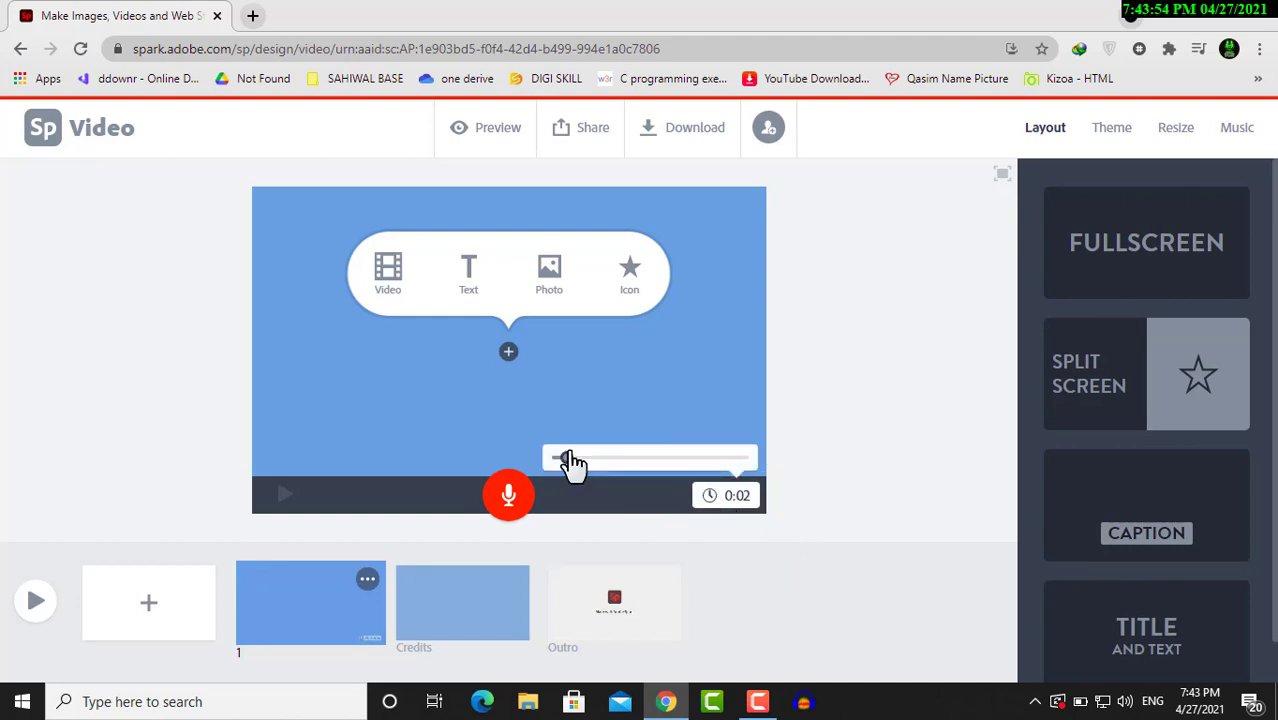
{"action": "left_click_drag", "start_coordinate": [566, 457], "coordinate": [754, 453]}
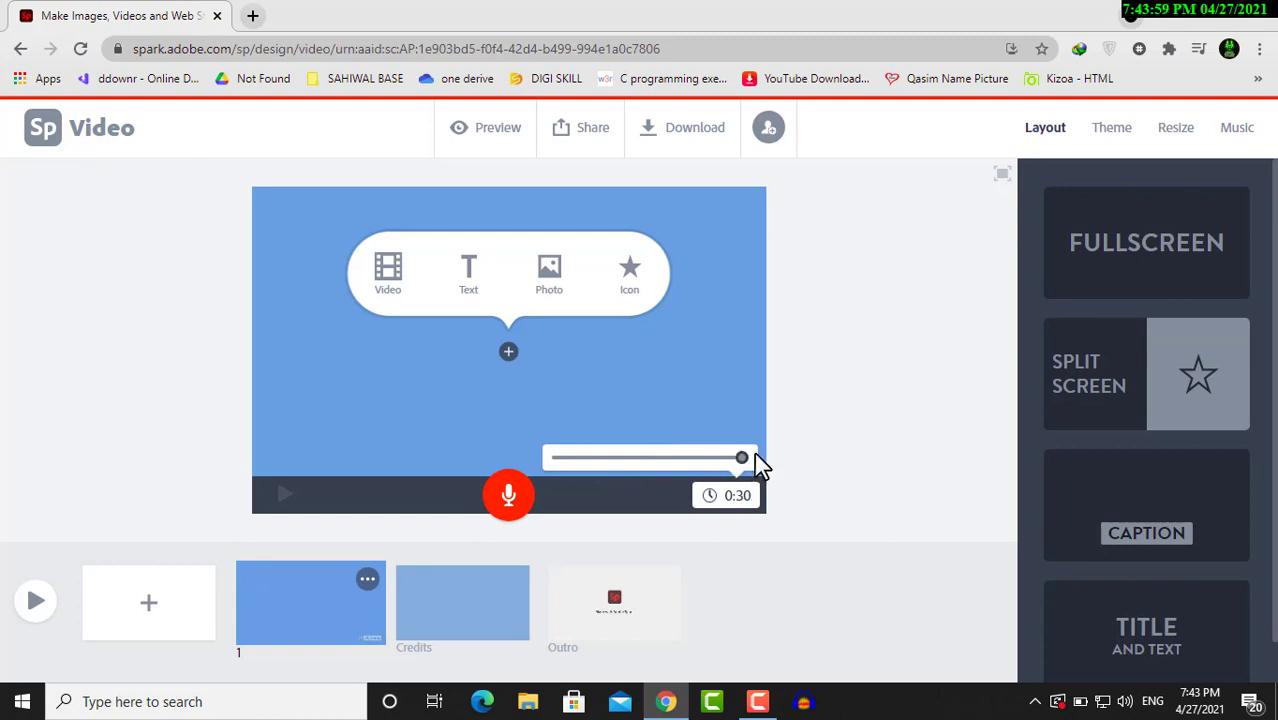
{"action": "left_click", "coordinate": [845, 457]}
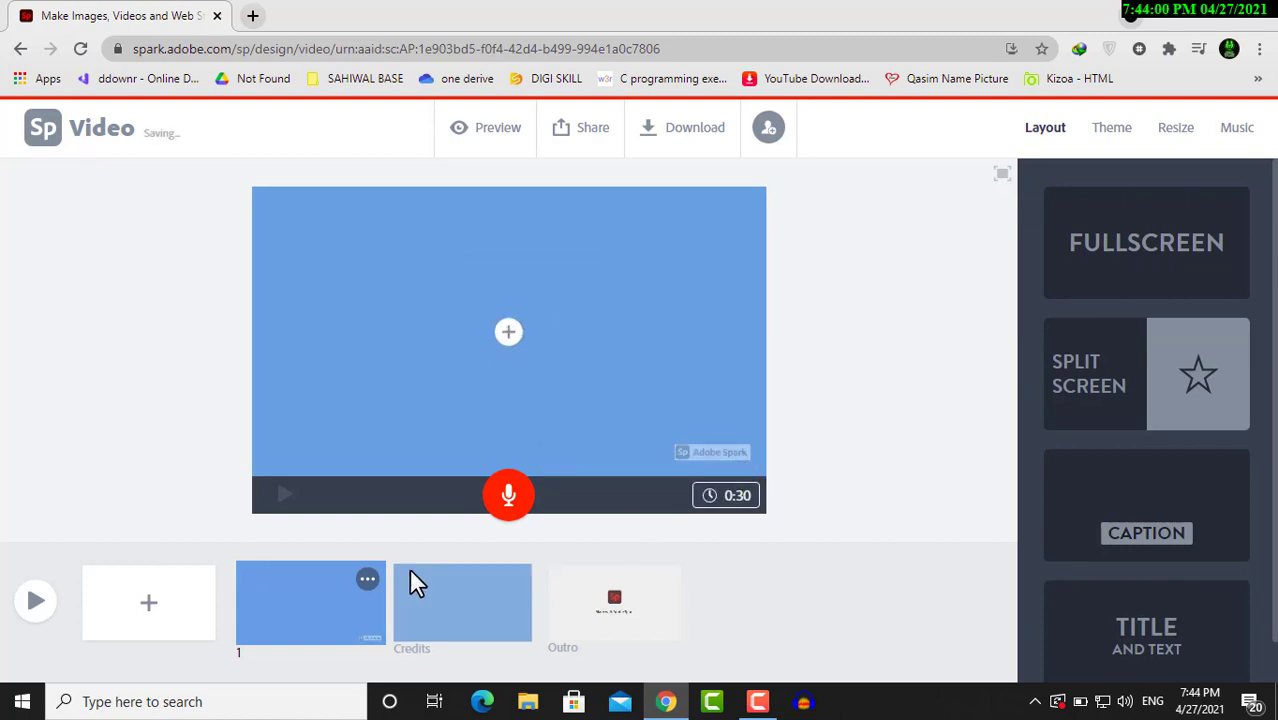
Add a second blank slide to the video and open the Credits slide.
{"action": "left_click", "coordinate": [148, 601]}
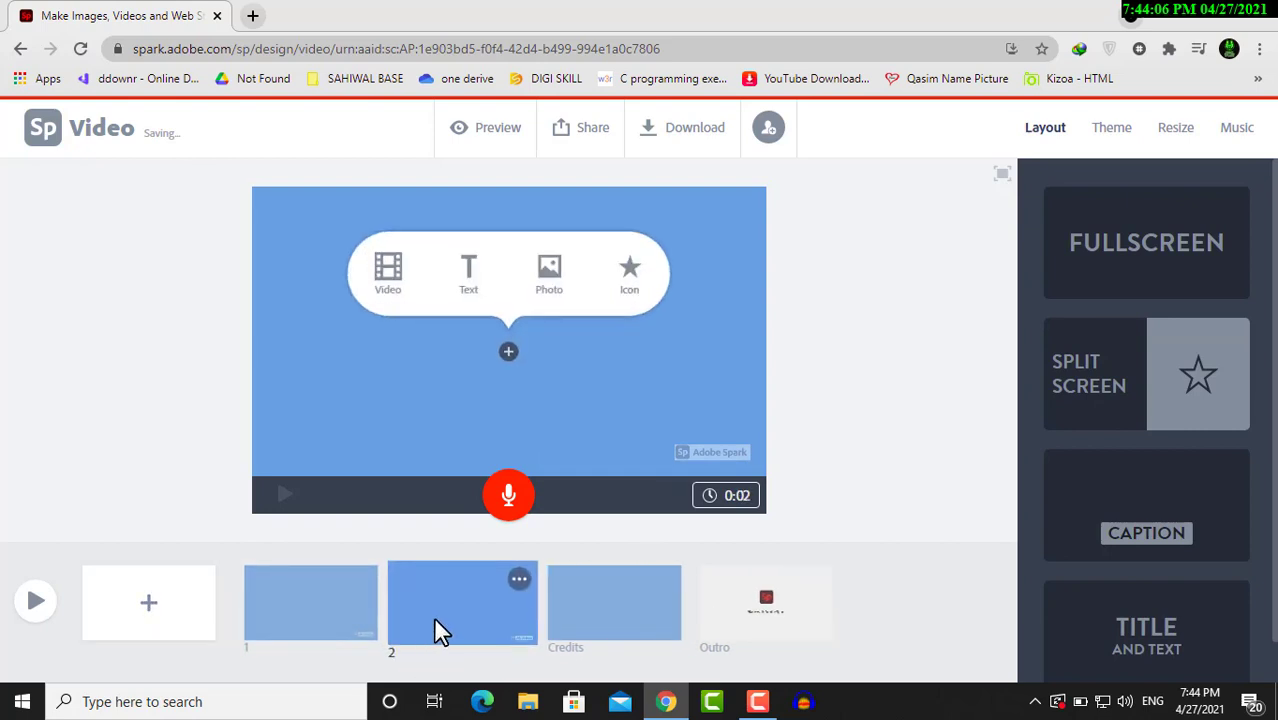
{"action": "left_click_drag", "start_coordinate": [435, 621], "coordinate": [700, 617]}
{"action": "left_click", "coordinate": [670, 623]}
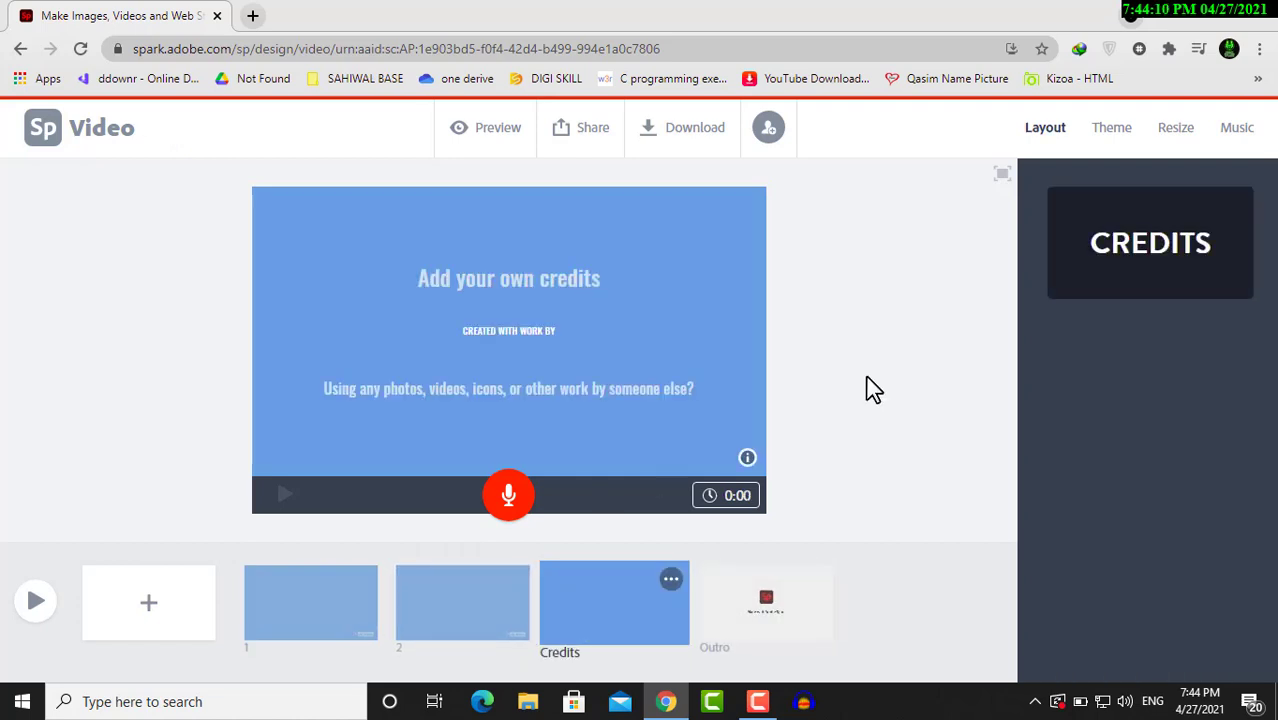